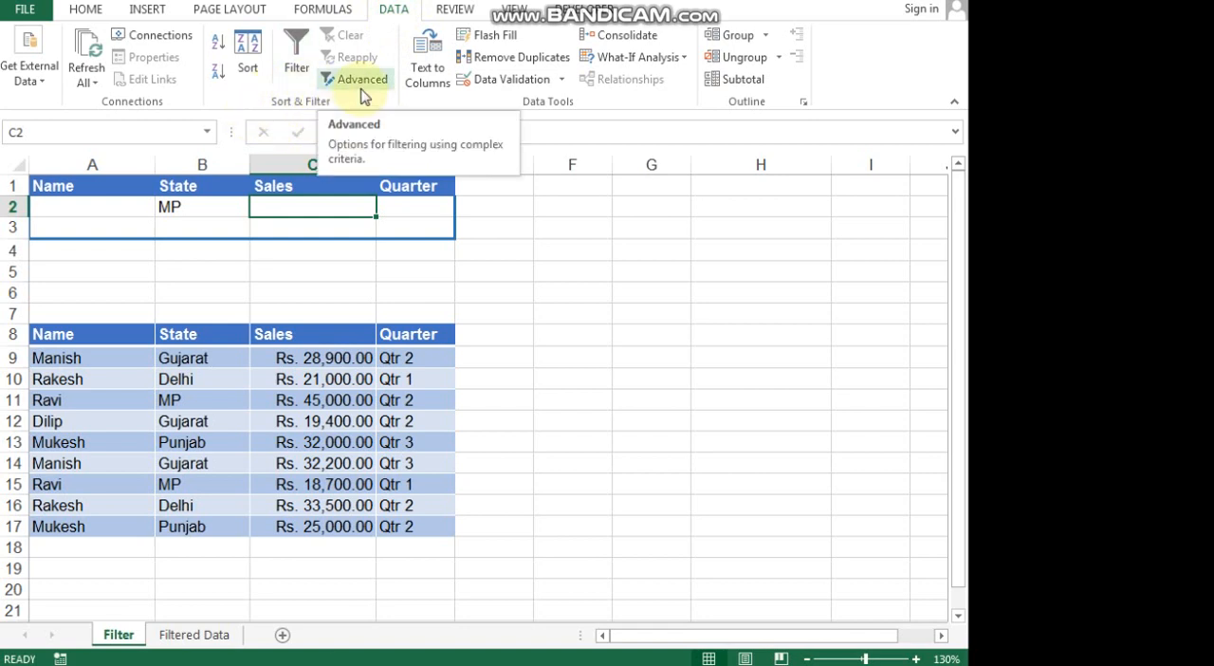
Start an Advanced Filter on the sales table and empty its list range and criteria range.
{"action": "left_click", "coordinate": [233, 338]}
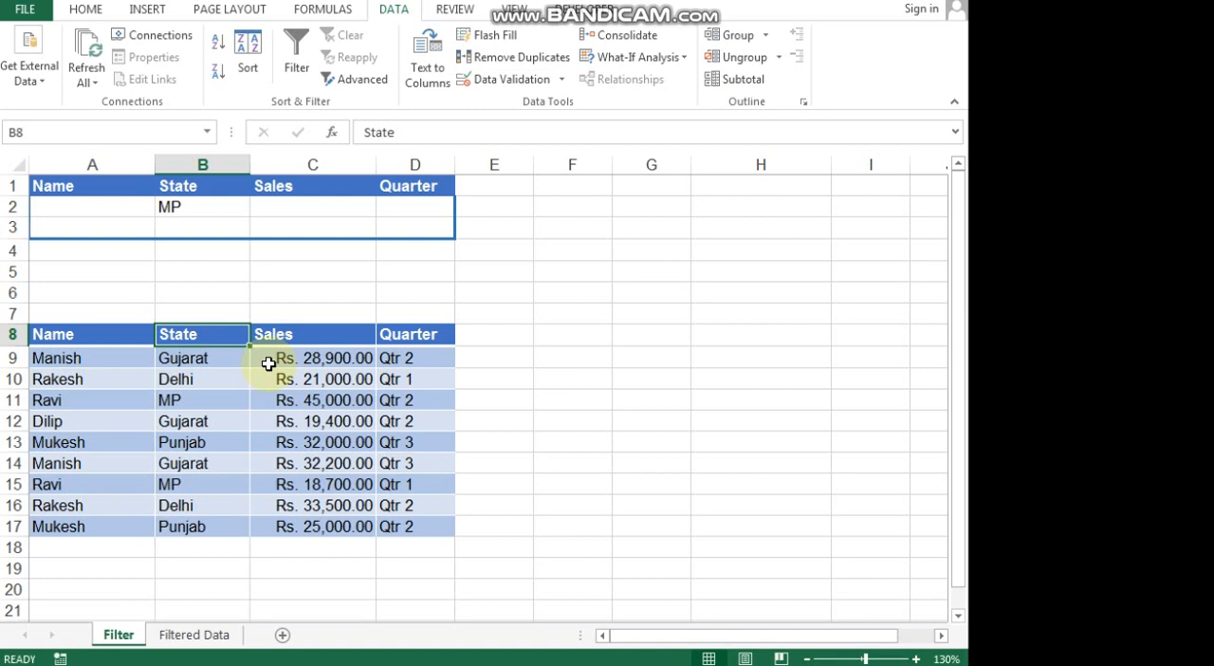
{"action": "left_click", "coordinate": [359, 83]}
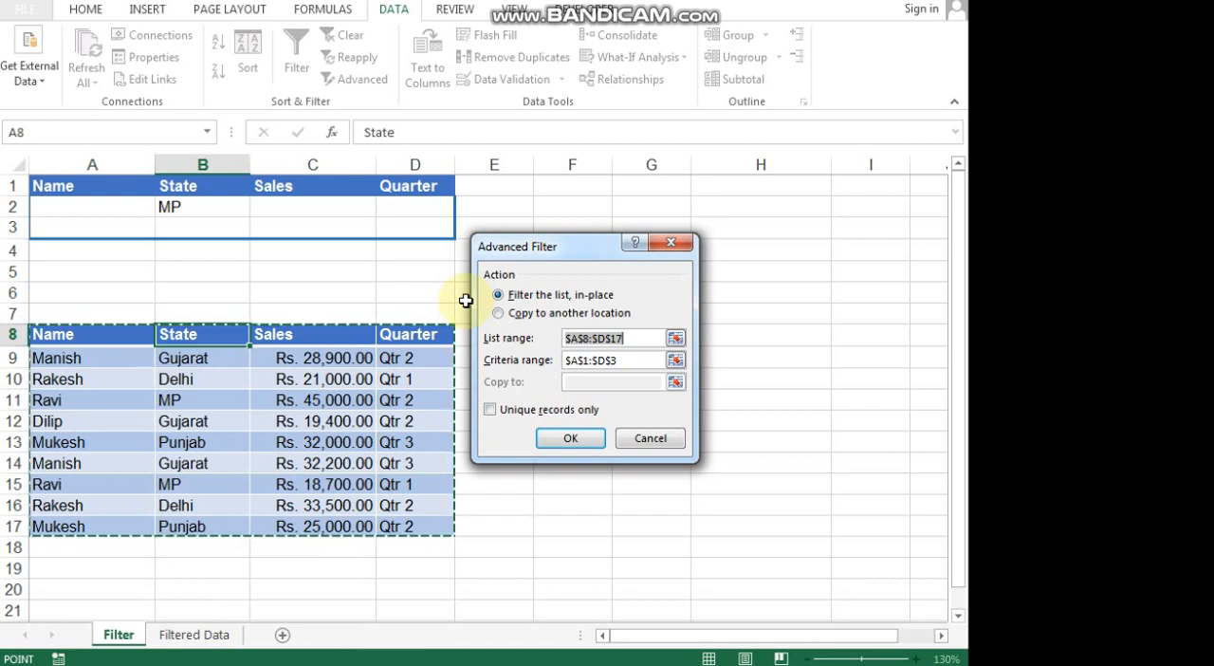
{"action": "key", "text": "BackSpace"}
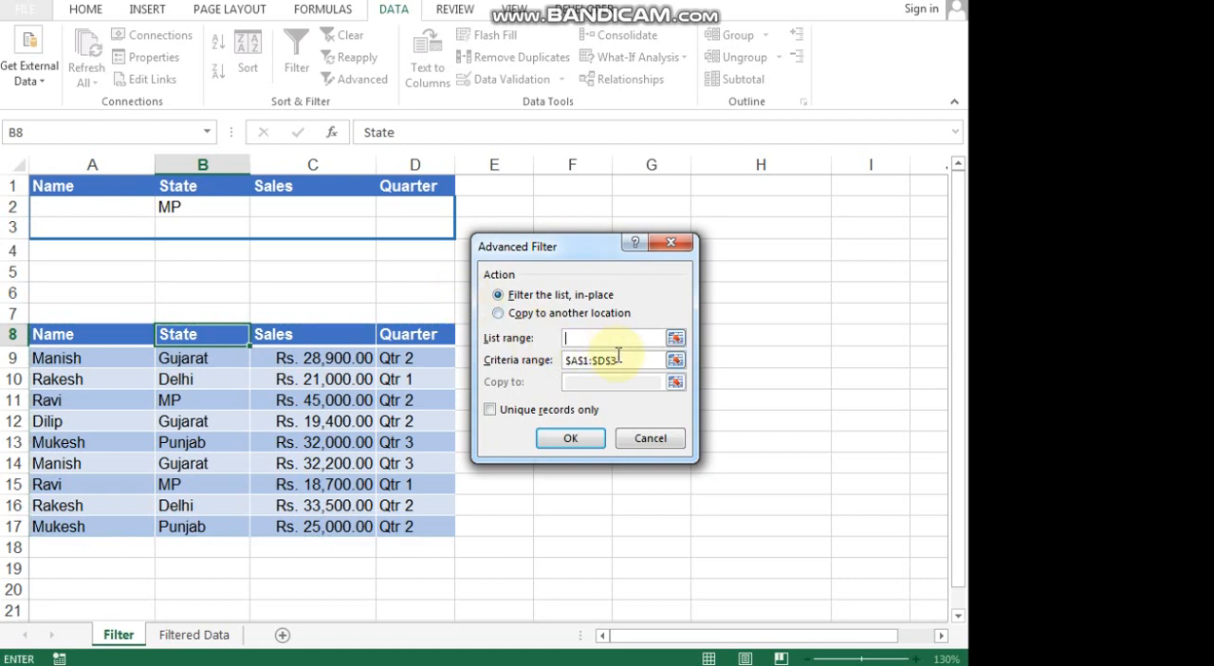
{"action": "left_click", "coordinate": [620, 361]}
{"action": "key", "text": "BackSpace"}
{"action": "key", "text": "BackSpace"}
{"action": "key", "text": "BackSpace"}
{"action": "key", "text": "BackSpace"}
{"action": "key", "text": "BackSpace"}
{"action": "key", "text": "BackSpace"}
{"action": "key", "text": "BackSpace"}
{"action": "key", "text": "BackSpace"}
{"action": "key", "text": "BackSpace"}
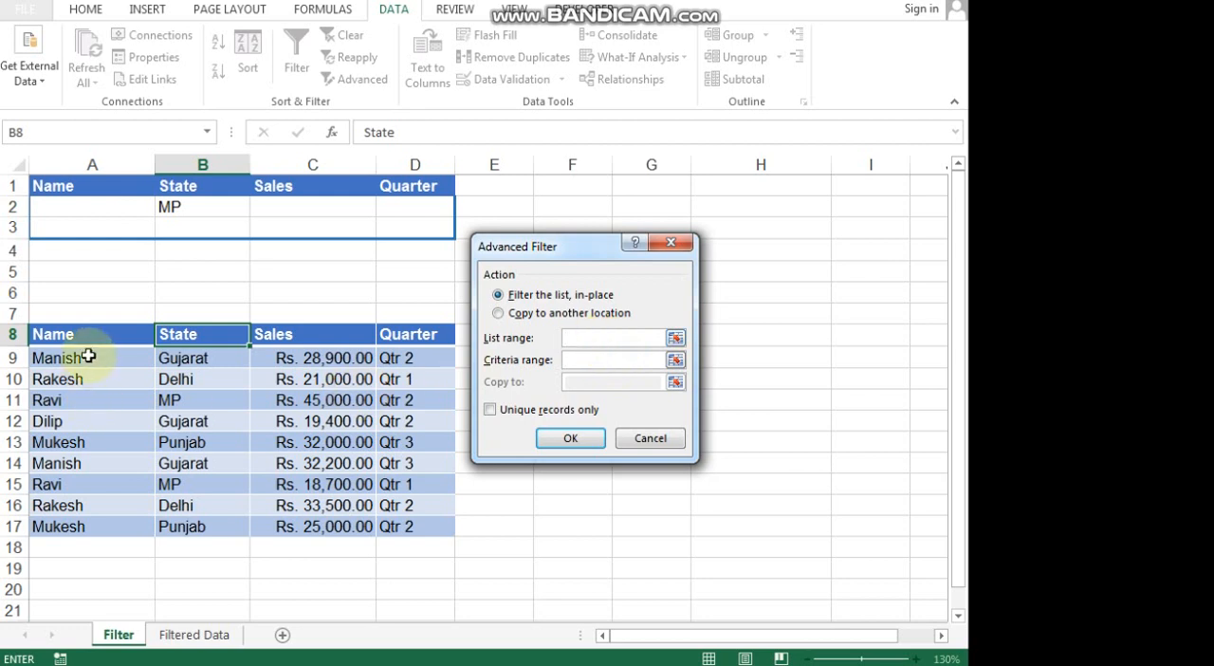
Filter the list in place using list range A8:D17 and criteria range A1:D2.
{"action": "left_click_drag", "start_coordinate": [98, 341], "coordinate": [409, 519]}
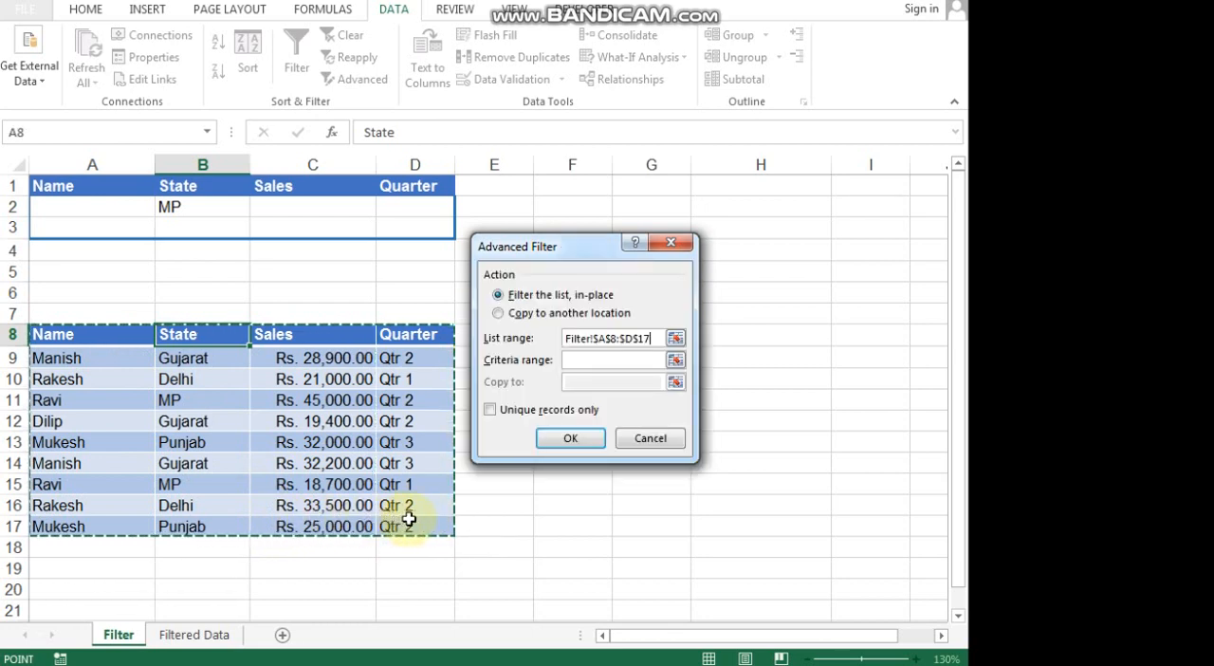
{"action": "left_click", "coordinate": [626, 359]}
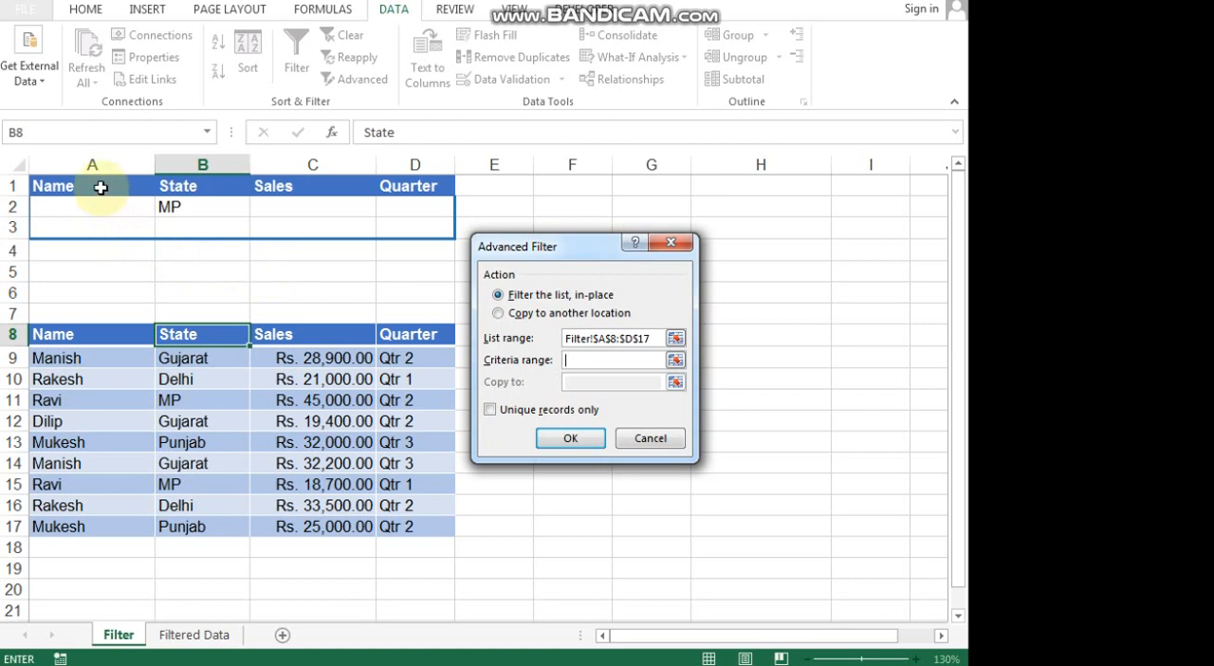
{"action": "left_click_drag", "start_coordinate": [101, 186], "coordinate": [423, 201]}
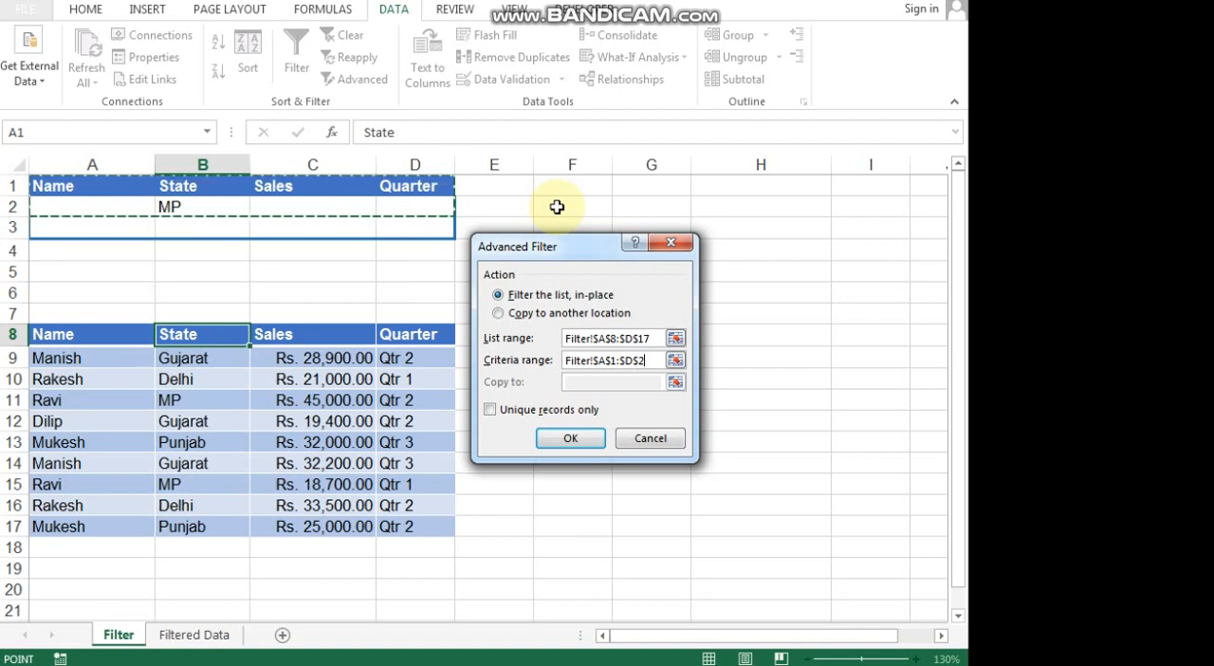
{"action": "left_click", "coordinate": [550, 440]}
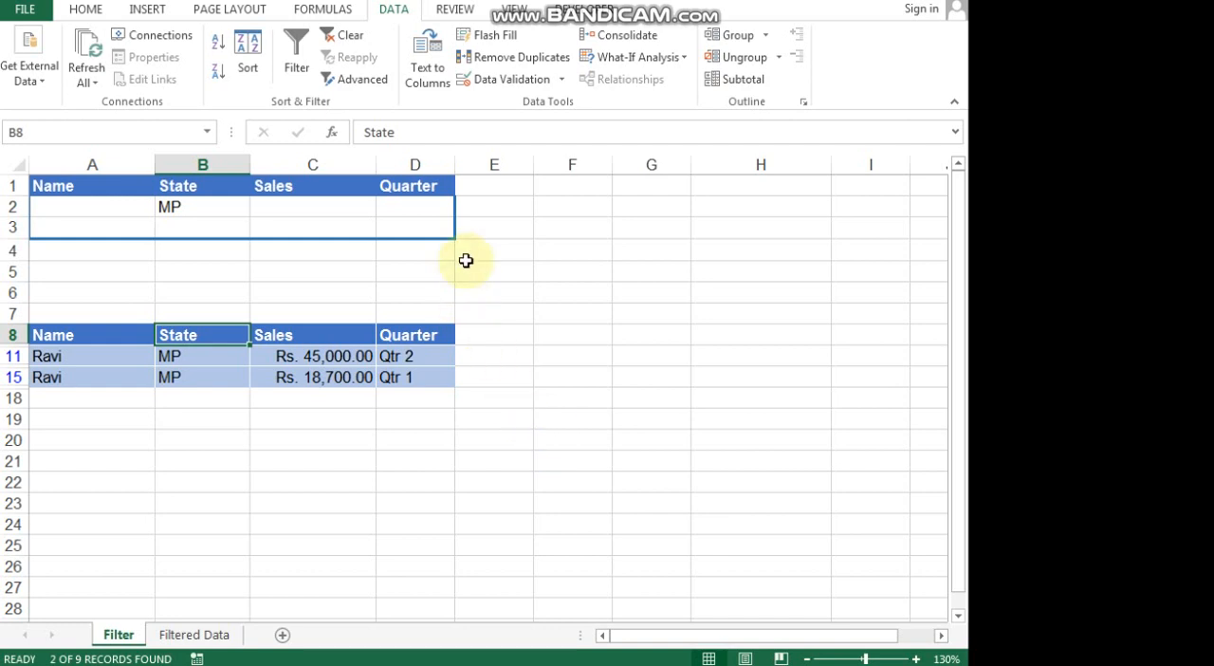
Clear the filter from the sales table and enter Qtr 2 as the Quarter criterion in D2.
{"action": "left_click", "coordinate": [350, 42]}
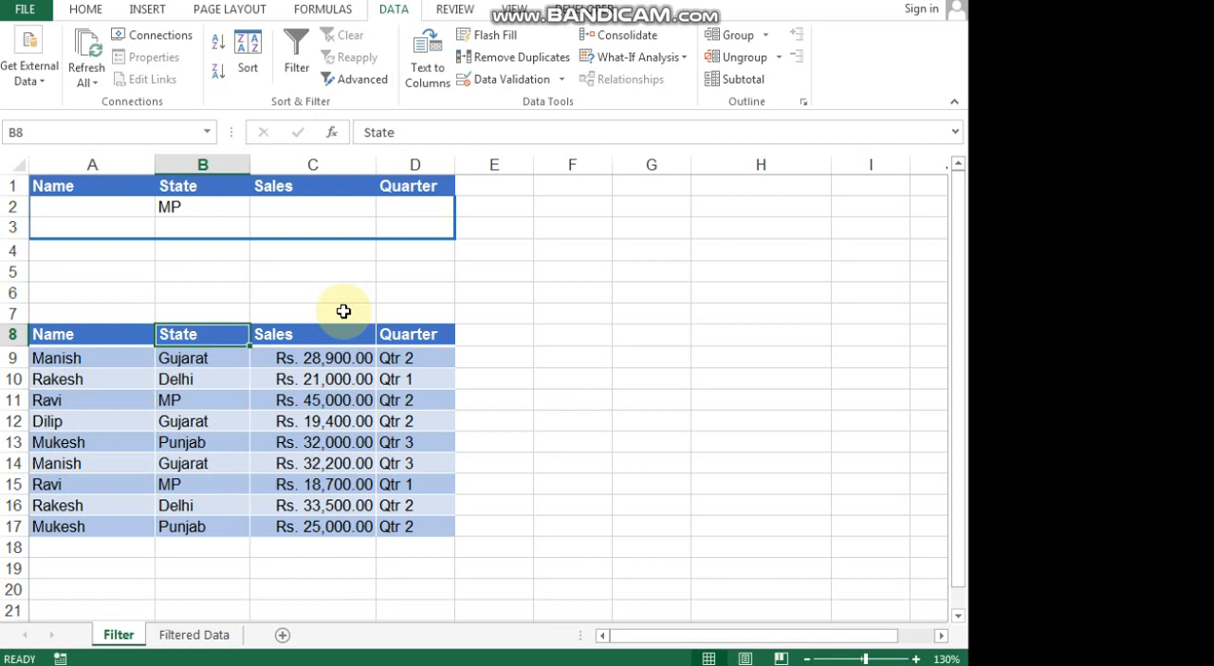
{"action": "left_click", "coordinate": [423, 206]}
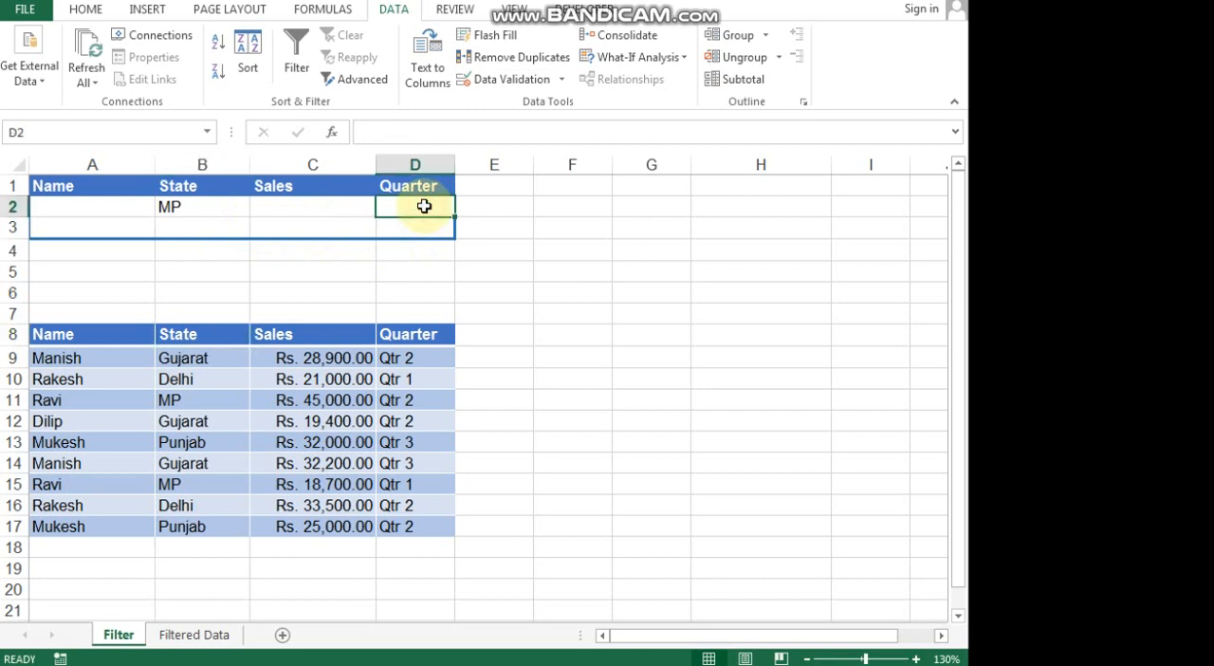
{"action": "type", "text": "Q"}
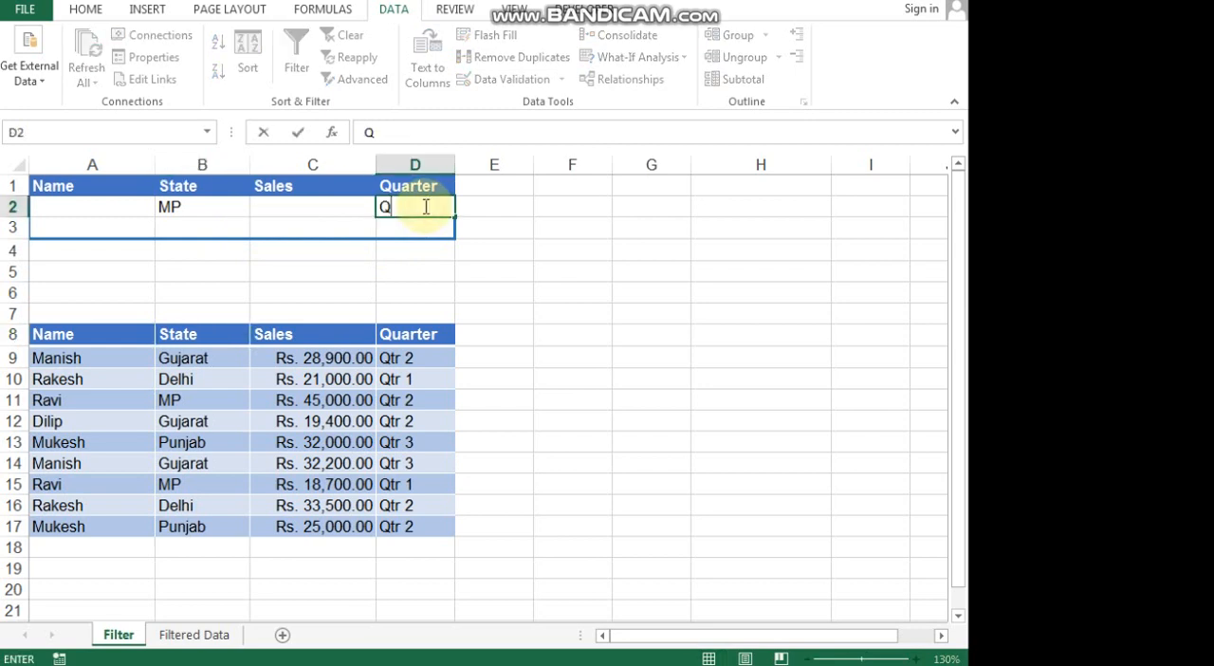
{"action": "type", "text": "tr 2"}
{"action": "left_click", "coordinate": [312, 227]}
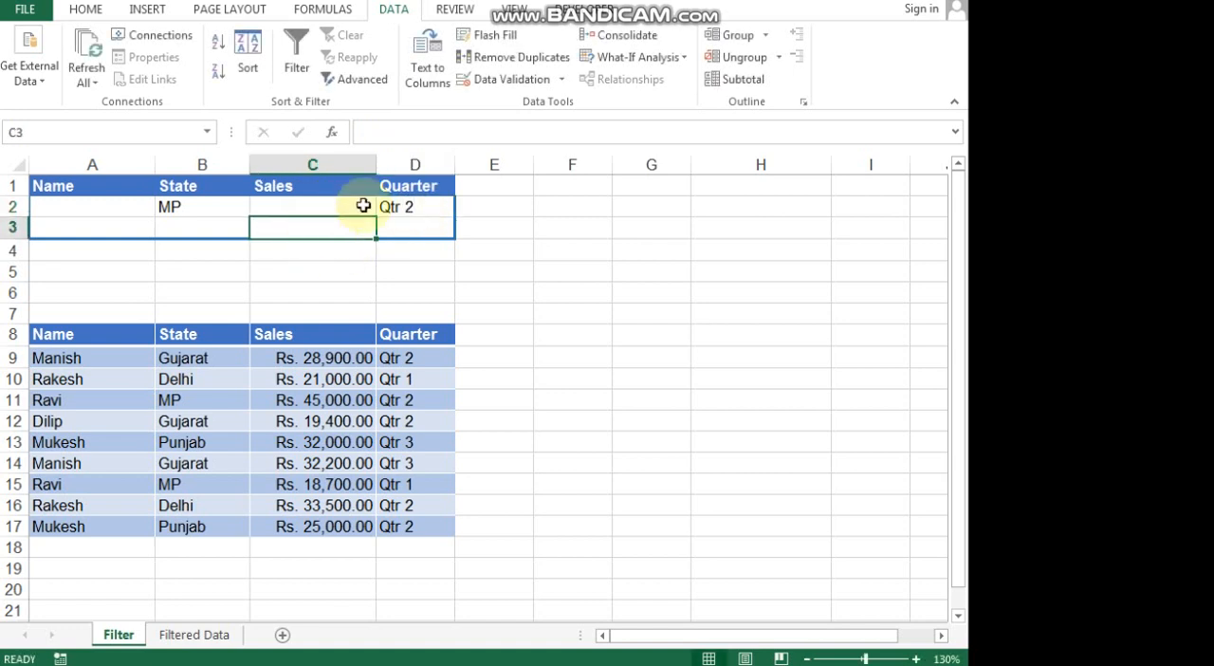
{"action": "left_click", "coordinate": [415, 207]}
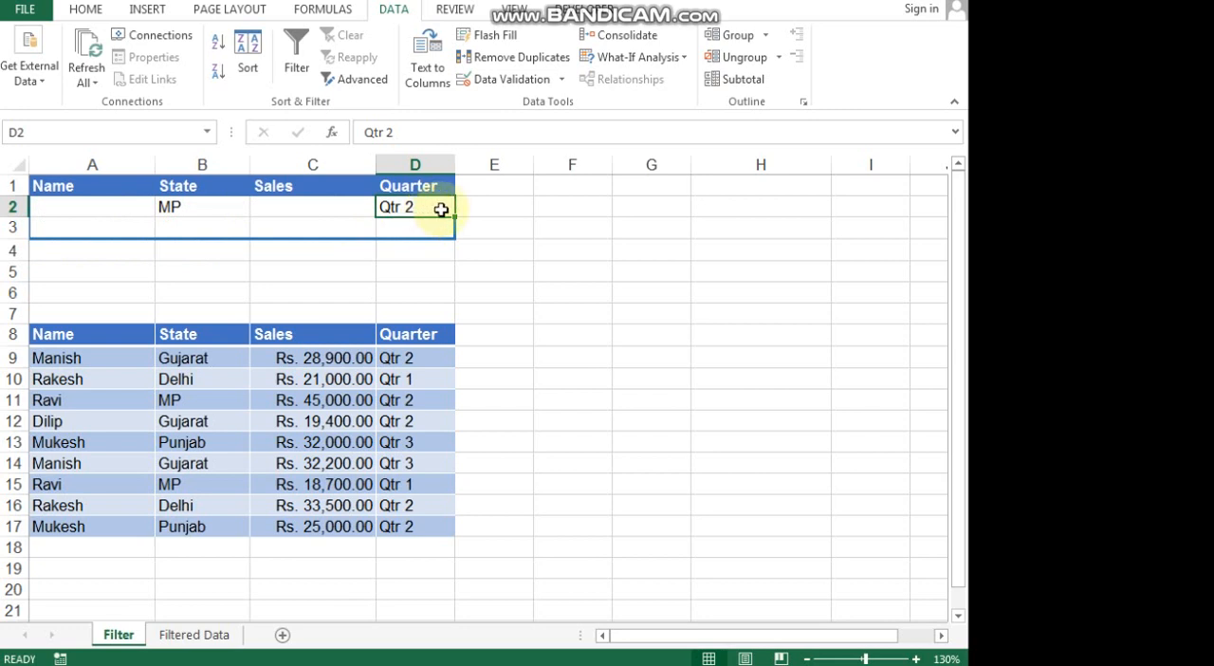
Set up an Advanced Filter on the sales table that copies to another location, reselecting A1:D2 as the criteria range.
{"action": "left_click", "coordinate": [241, 342]}
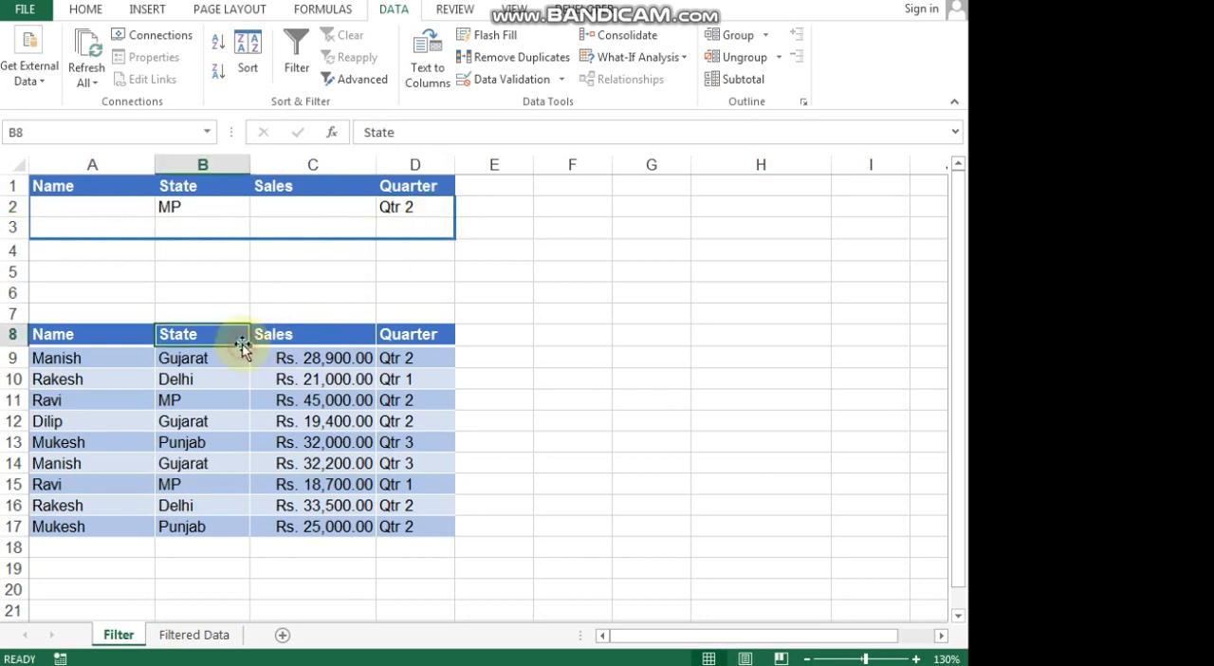
{"action": "left_click", "coordinate": [359, 91]}
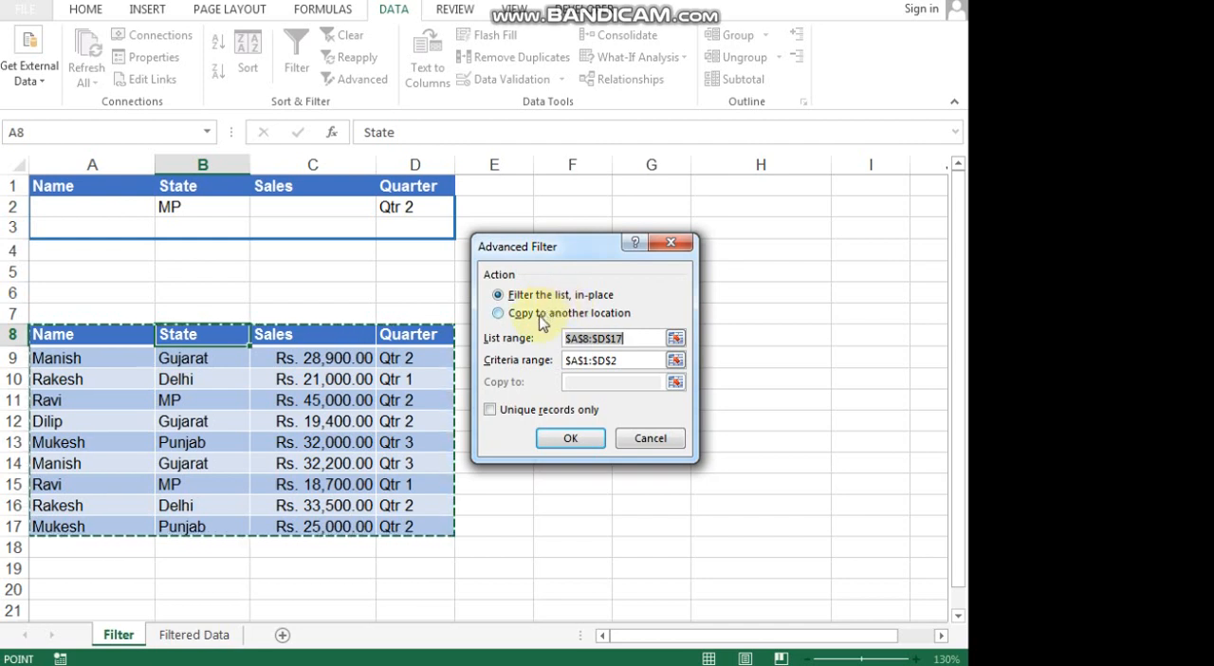
{"action": "left_click", "coordinate": [542, 319]}
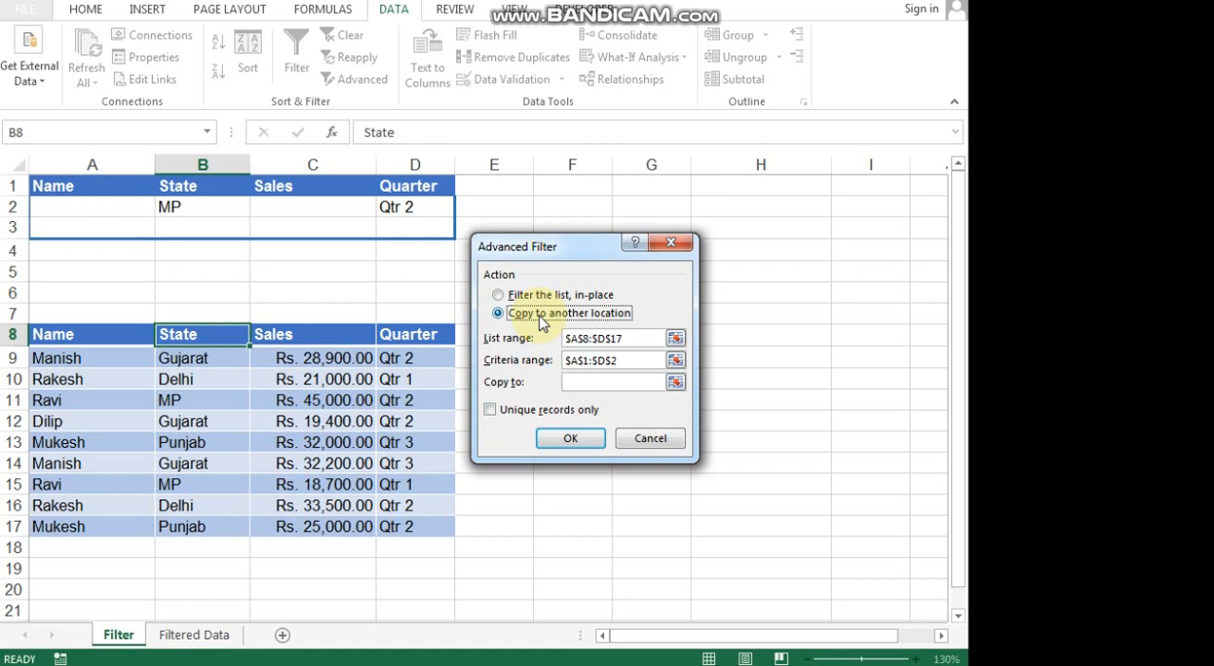
{"action": "left_click", "coordinate": [633, 341]}
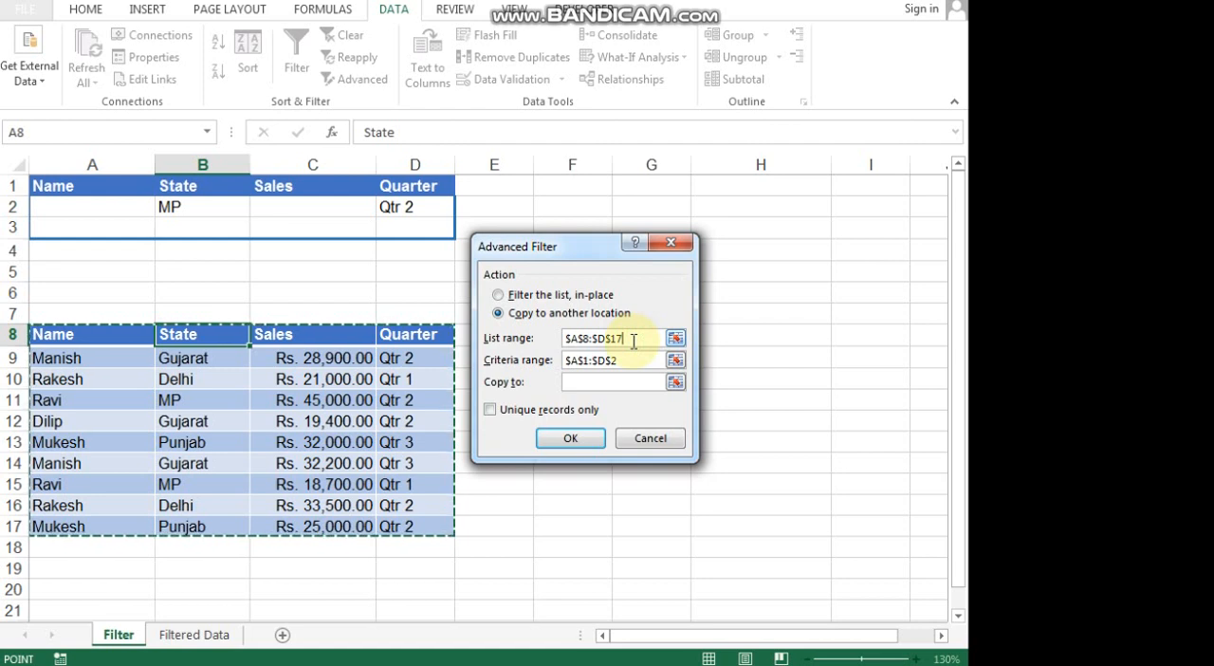
{"action": "left_click", "coordinate": [635, 359]}
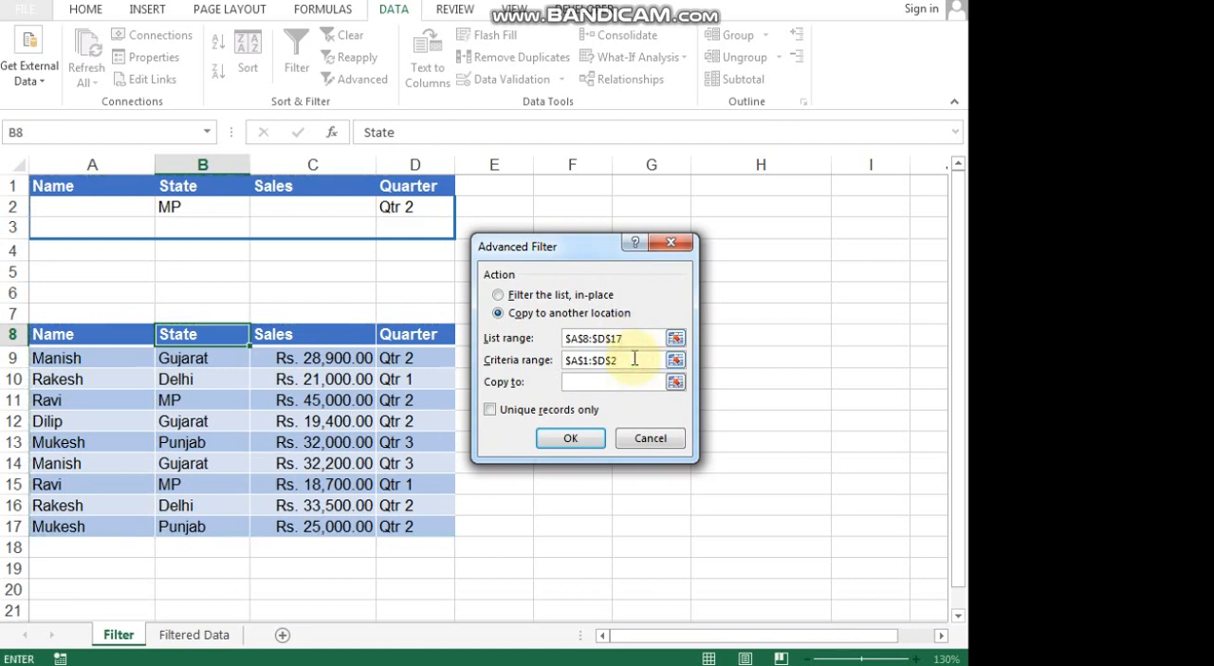
{"action": "key", "text": "BackSpace"}
{"action": "key", "text": "BackSpace"}
{"action": "key", "text": "BackSpace"}
{"action": "key", "text": "BackSpace"}
{"action": "key", "text": "BackSpace"}
{"action": "key", "text": "BackSpace"}
{"action": "key", "text": "BackSpace"}
{"action": "key", "text": "BackSpace"}
{"action": "key", "text": "BackSpace"}
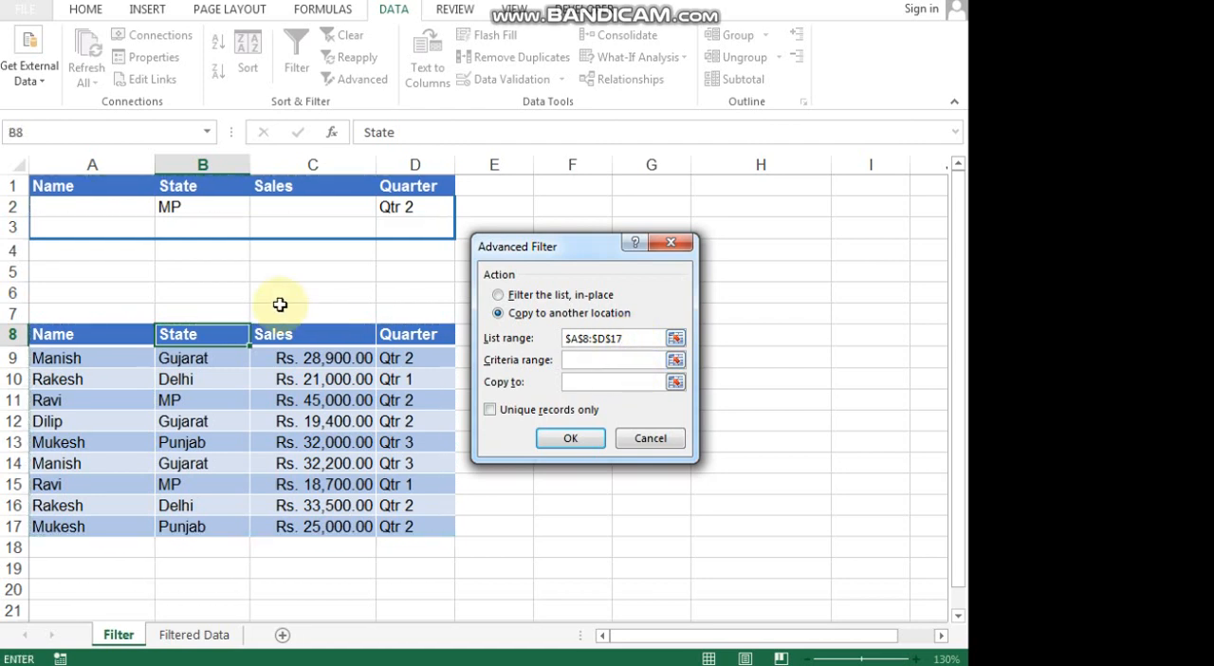
{"action": "left_click", "coordinate": [105, 196]}
{"action": "left_click_drag", "start_coordinate": [106, 197], "coordinate": [403, 207]}
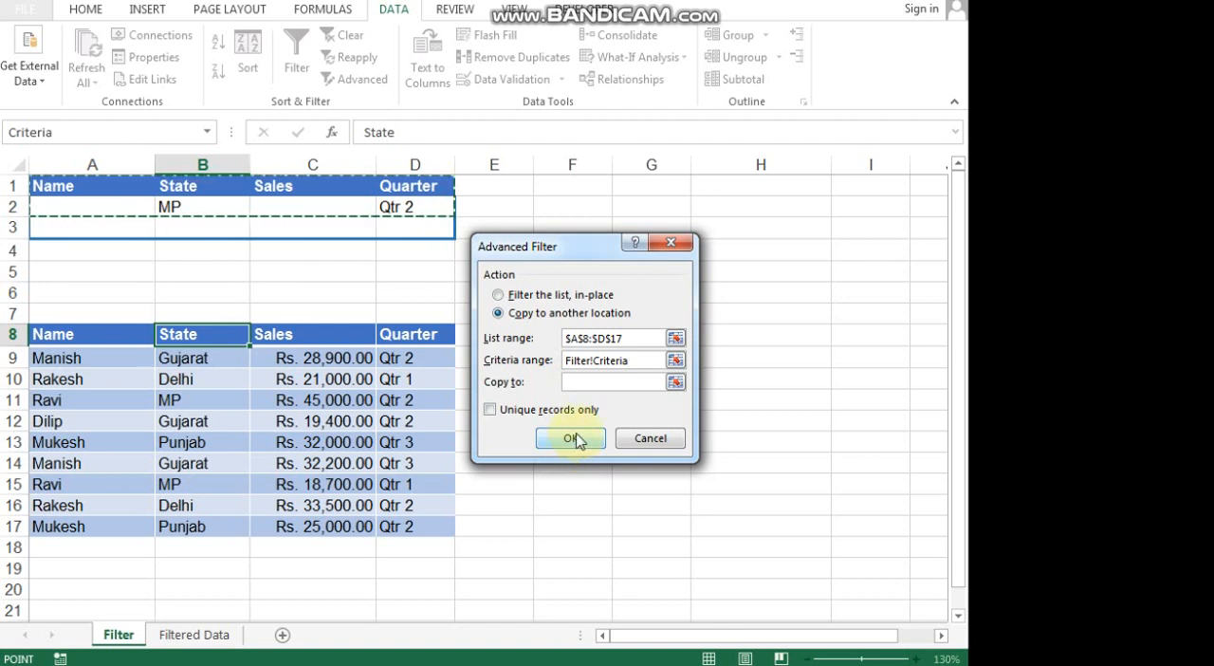
Set cell F8 as the copy destination and run the Advanced Filter.
{"action": "left_click", "coordinate": [614, 382]}
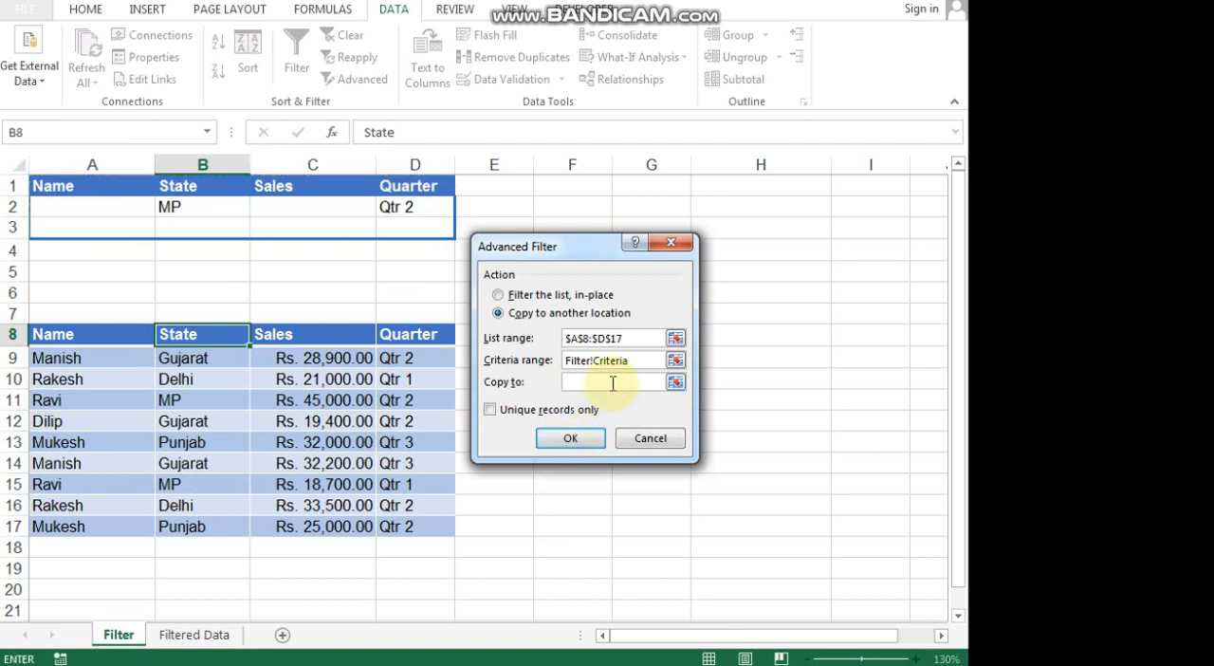
{"action": "left_click_drag", "start_coordinate": [550, 245], "coordinate": [550, 408]}
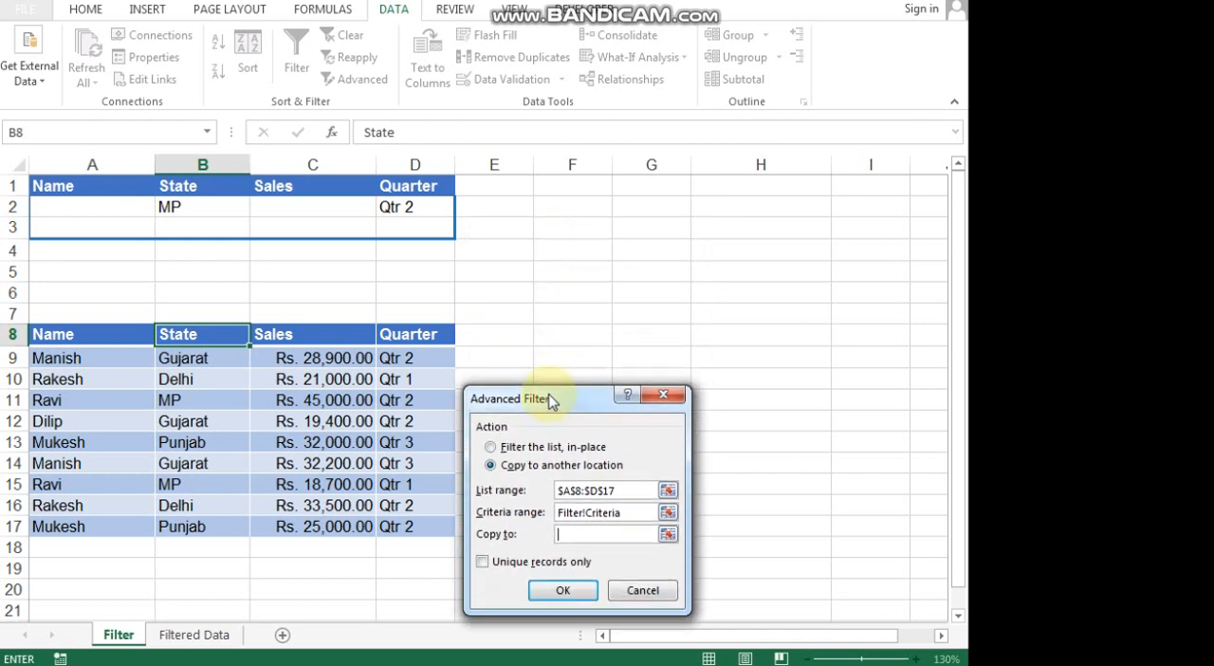
{"action": "left_click", "coordinate": [575, 340]}
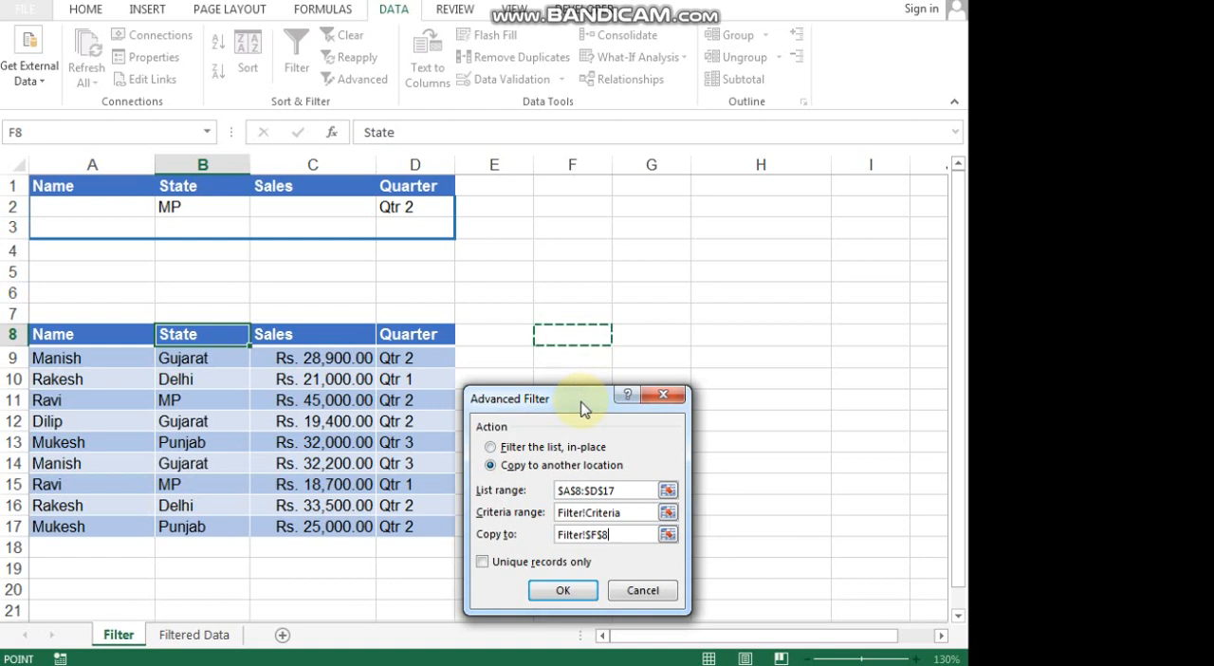
{"action": "left_click", "coordinate": [569, 592]}
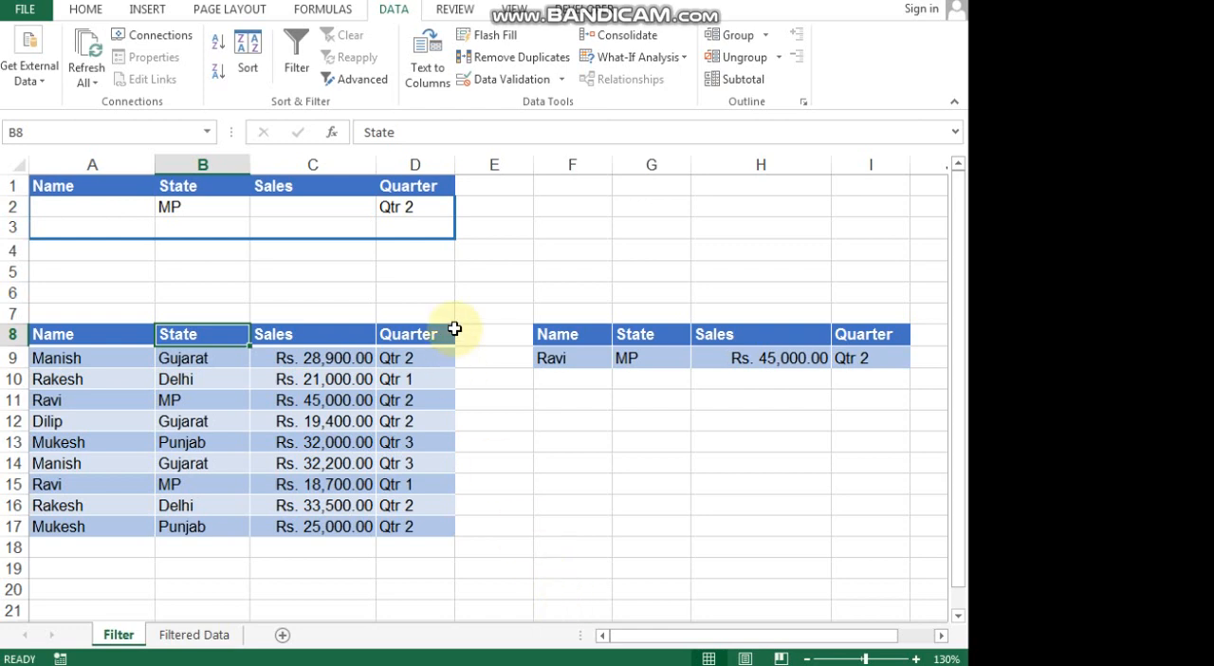
Delete the contents of the extracted results in F8:I9 and enter Gujarat as a second State criterion in B3.
{"action": "left_click_drag", "start_coordinate": [567, 334], "coordinate": [871, 359]}
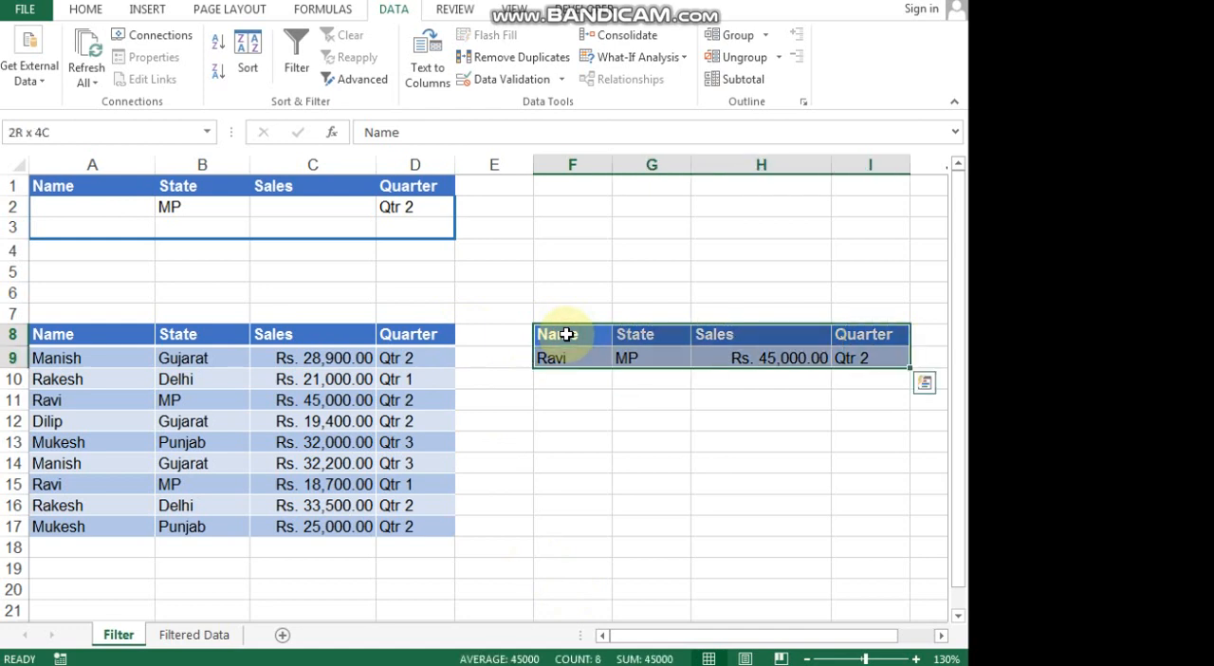
{"action": "key", "text": "Delete"}
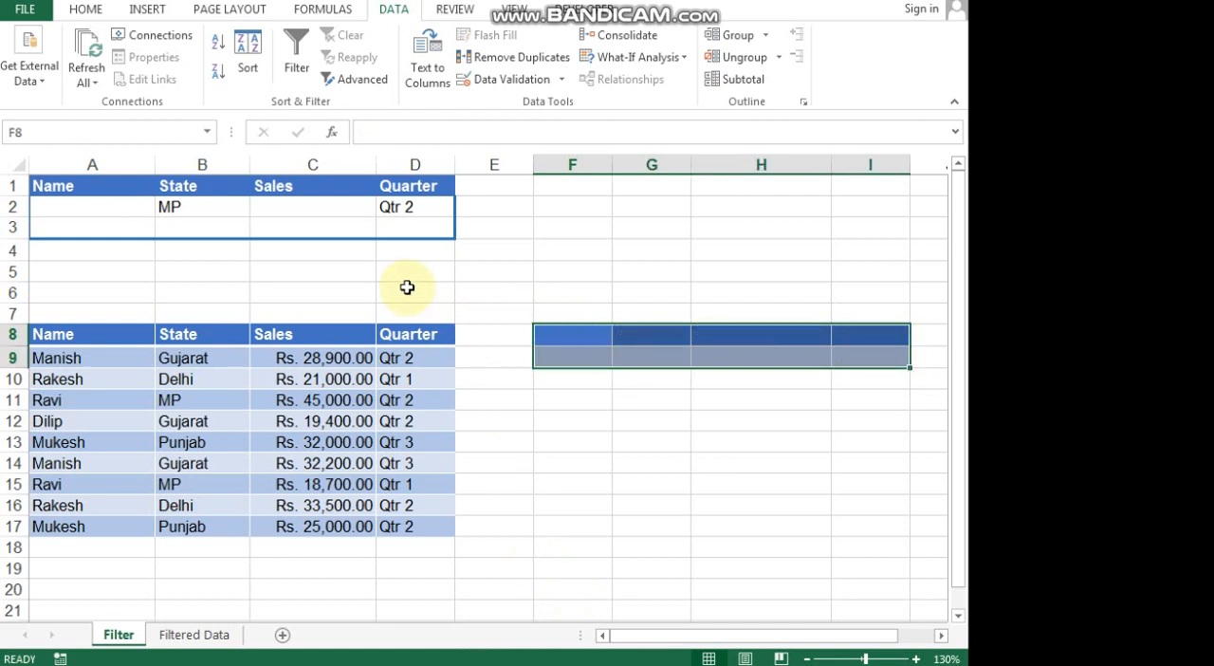
{"action": "left_click", "coordinate": [163, 233]}
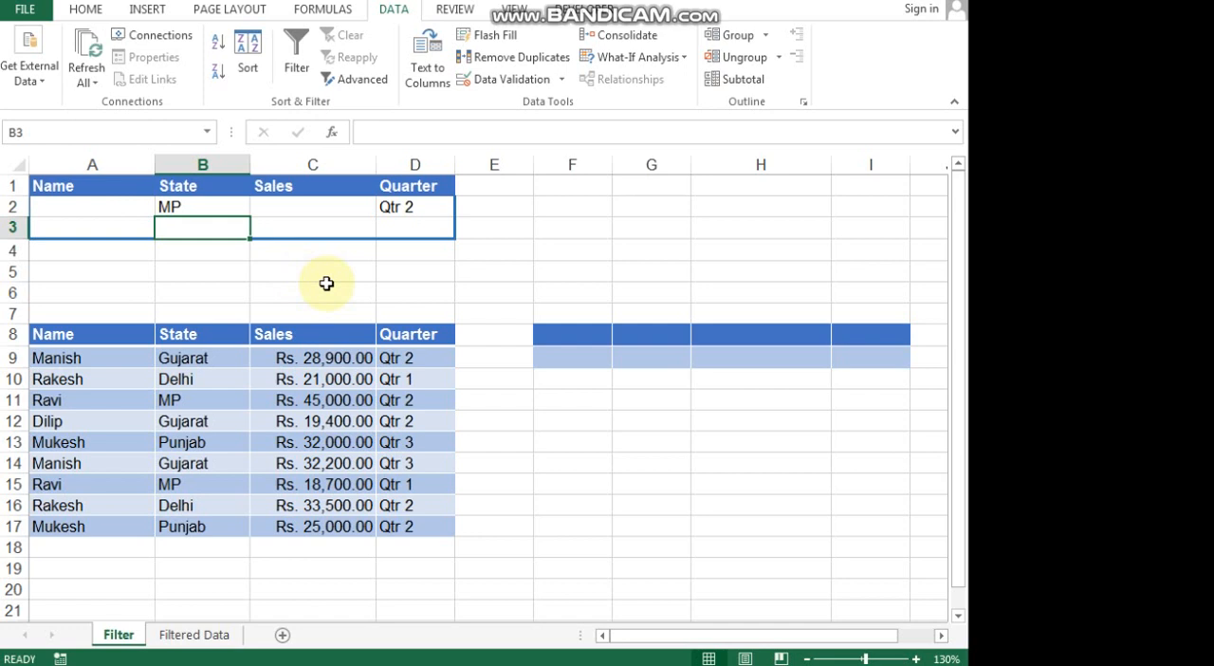
{"action": "type", "text": "Guj"}
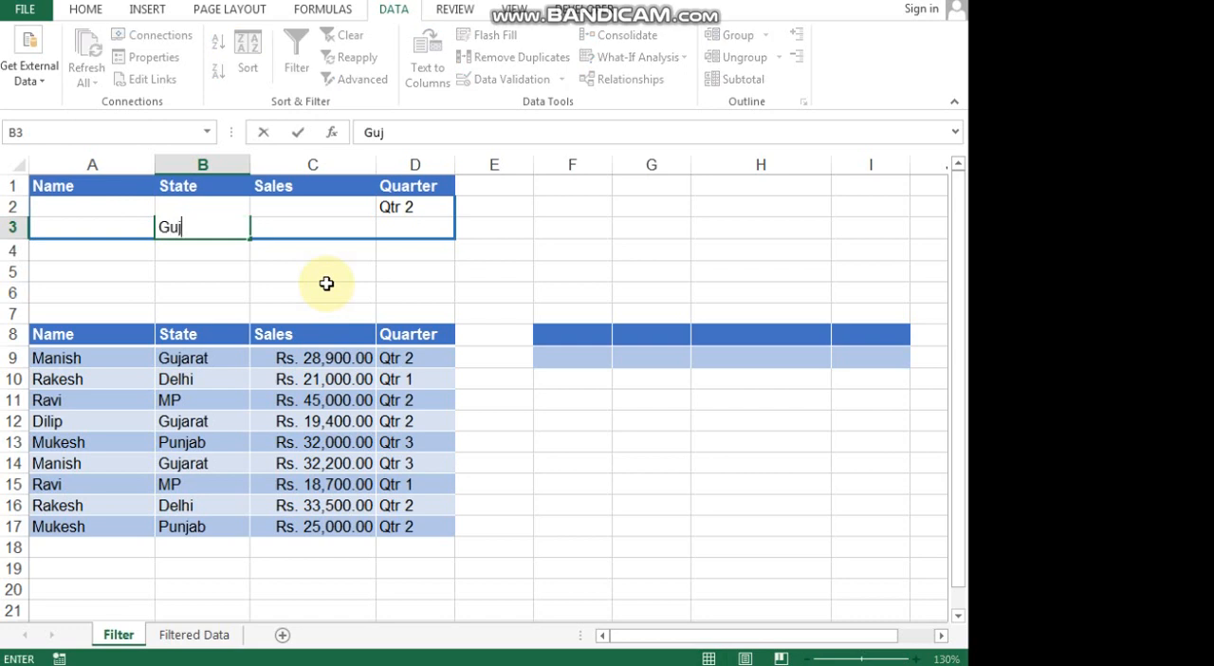
{"action": "type", "text": "arat"}
{"action": "key", "text": "Return"}
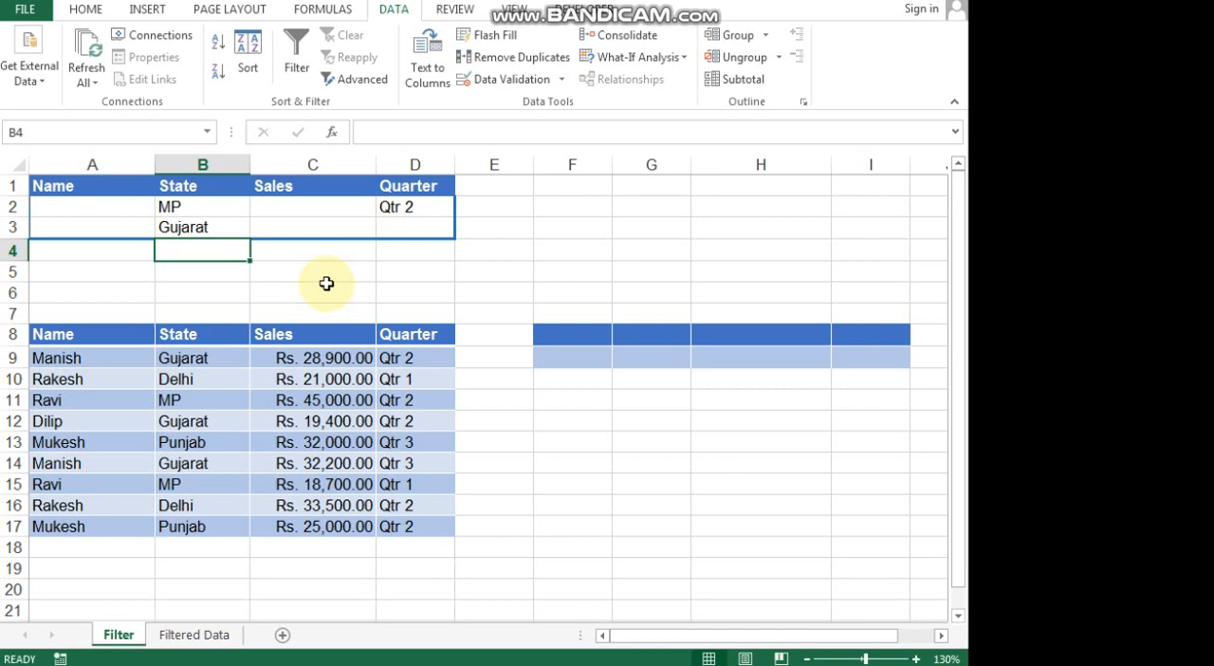
Set up an Advanced Filter on the sales table that copies to another location, with A1:D3 as the criteria range.
{"action": "left_click", "coordinate": [278, 335]}
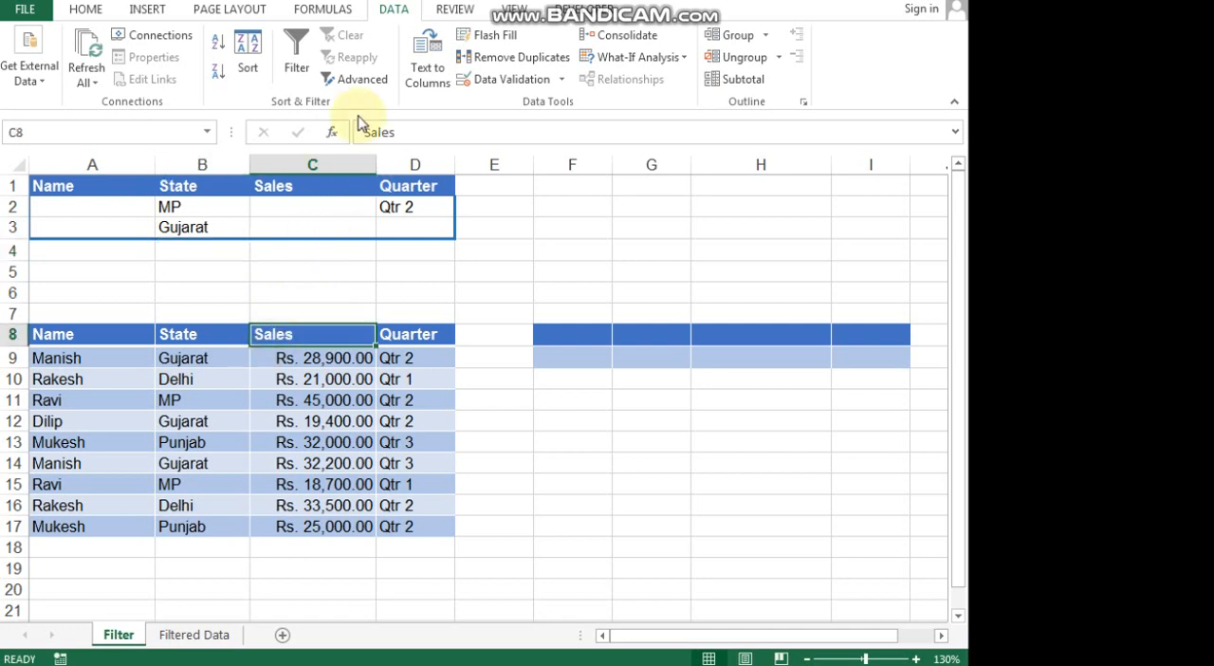
{"action": "left_click", "coordinate": [353, 79]}
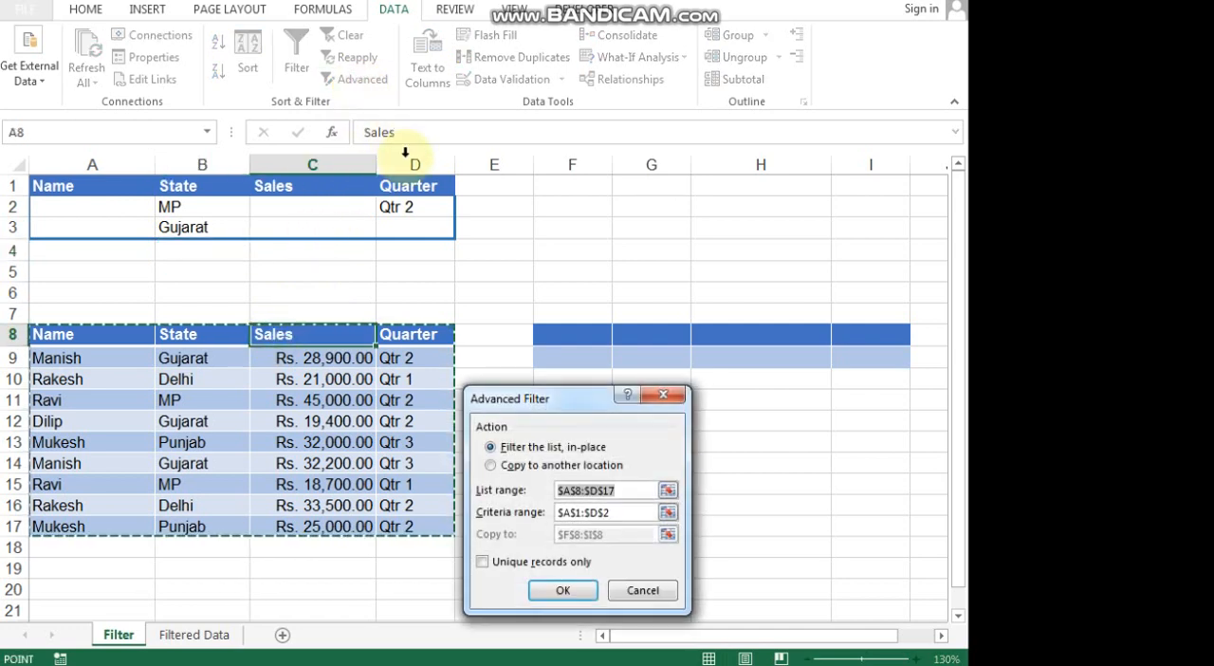
{"action": "left_click_drag", "start_coordinate": [549, 407], "coordinate": [556, 385]}
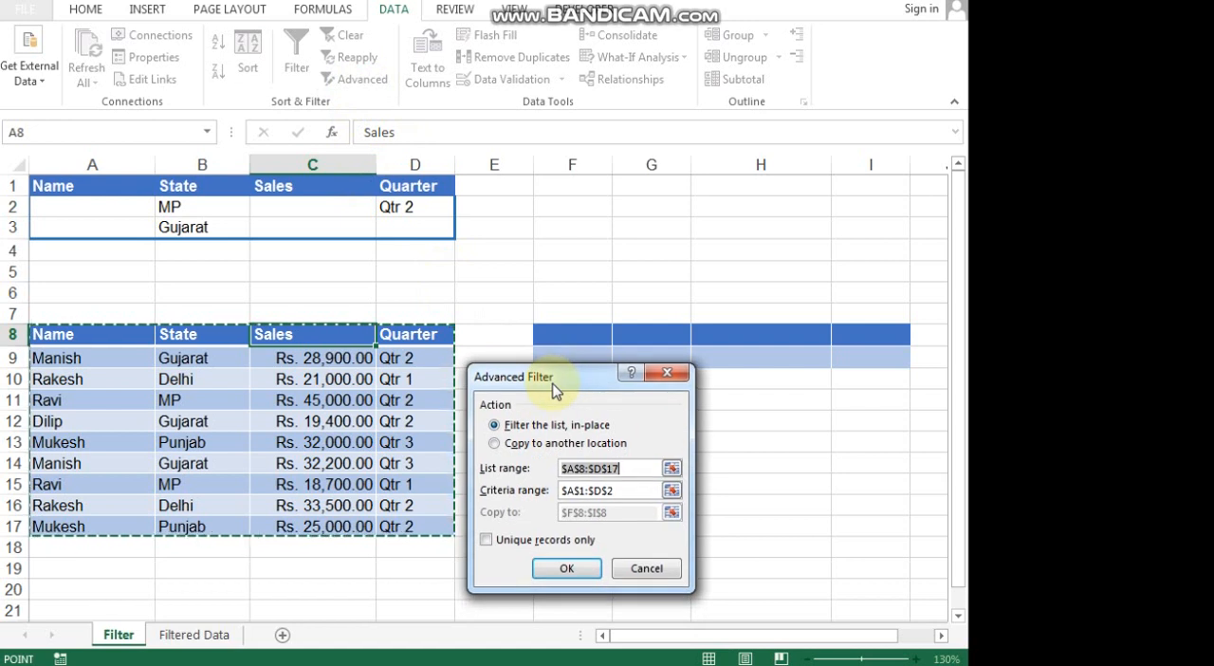
{"action": "left_click", "coordinate": [537, 446]}
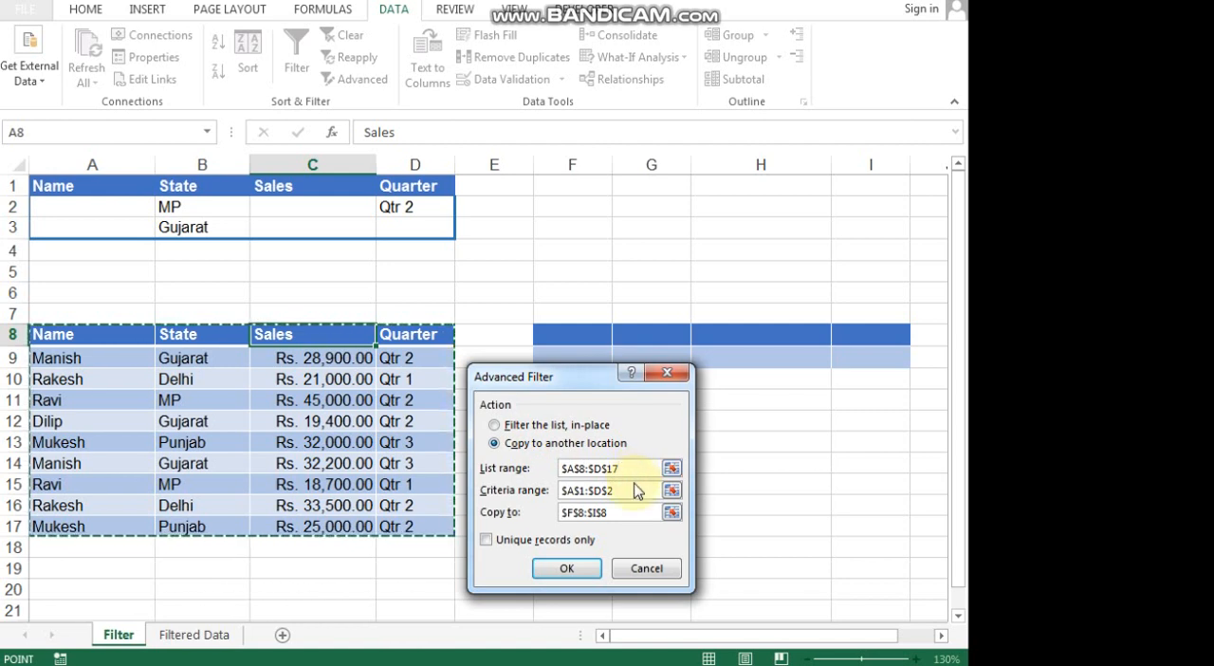
{"action": "left_click", "coordinate": [633, 492]}
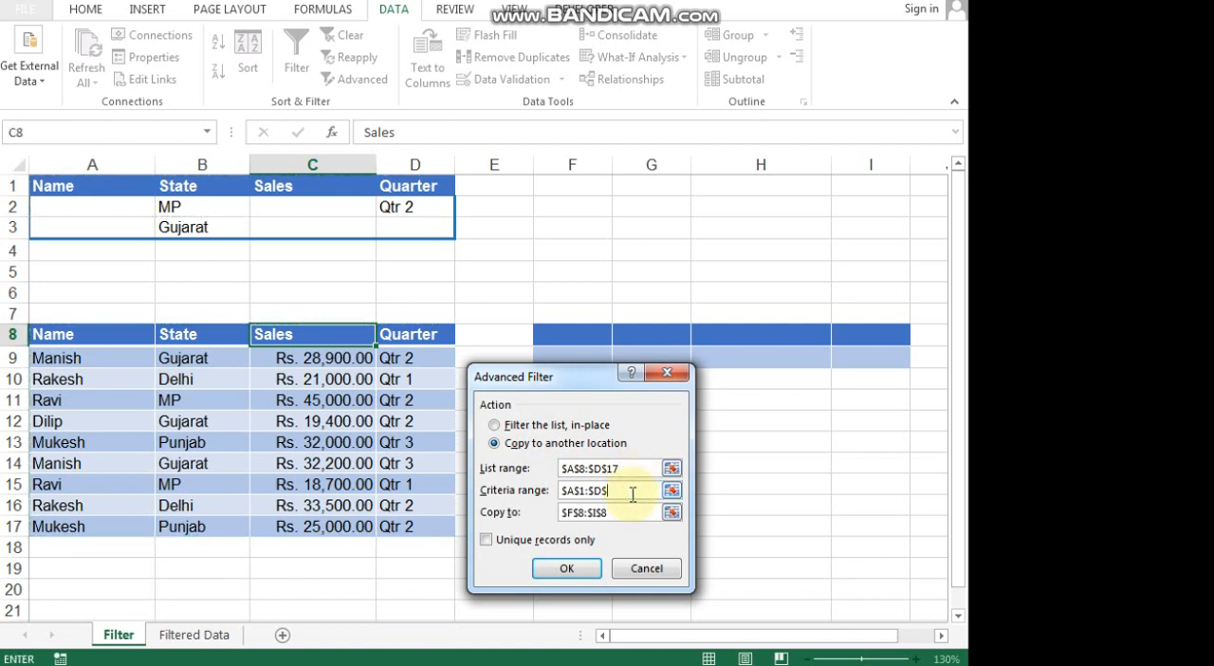
{"action": "key", "text": "BackSpace"}
{"action": "key", "text": "BackSpace"}
{"action": "key", "text": "BackSpace"}
{"action": "key", "text": "BackSpace"}
{"action": "key", "text": "BackSpace"}
{"action": "key", "text": "BackSpace"}
{"action": "key", "text": "BackSpace"}
{"action": "key", "text": "BackSpace"}
{"action": "key", "text": "BackSpace"}
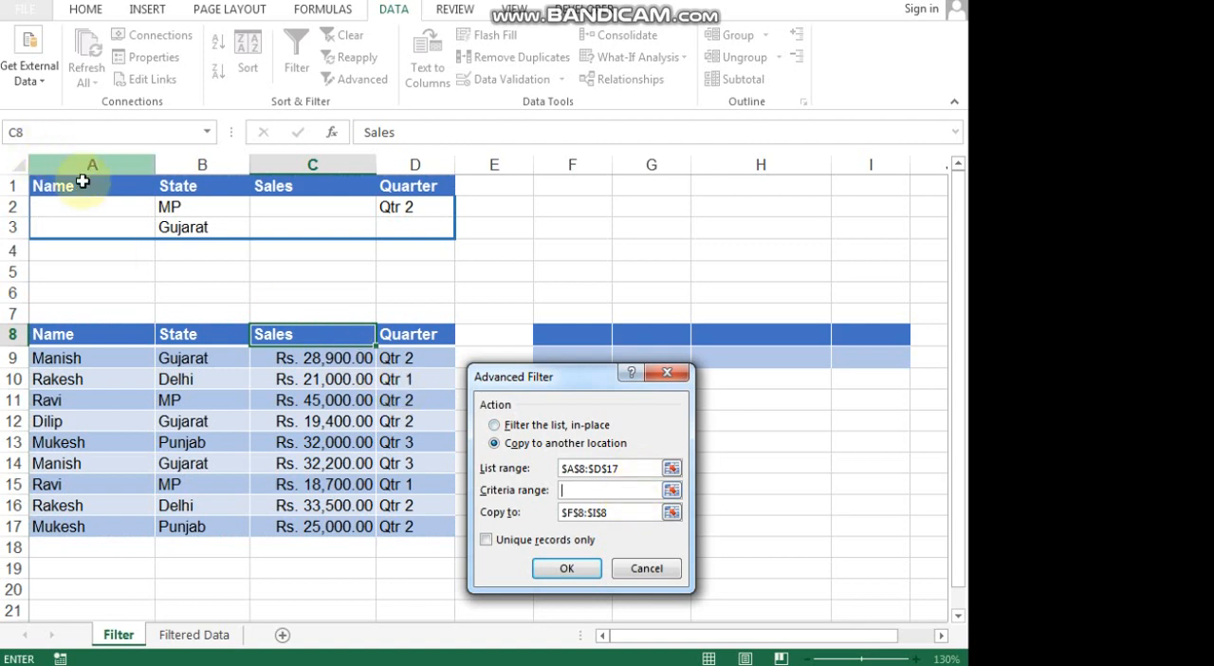
{"action": "left_click_drag", "start_coordinate": [85, 184], "coordinate": [418, 219]}
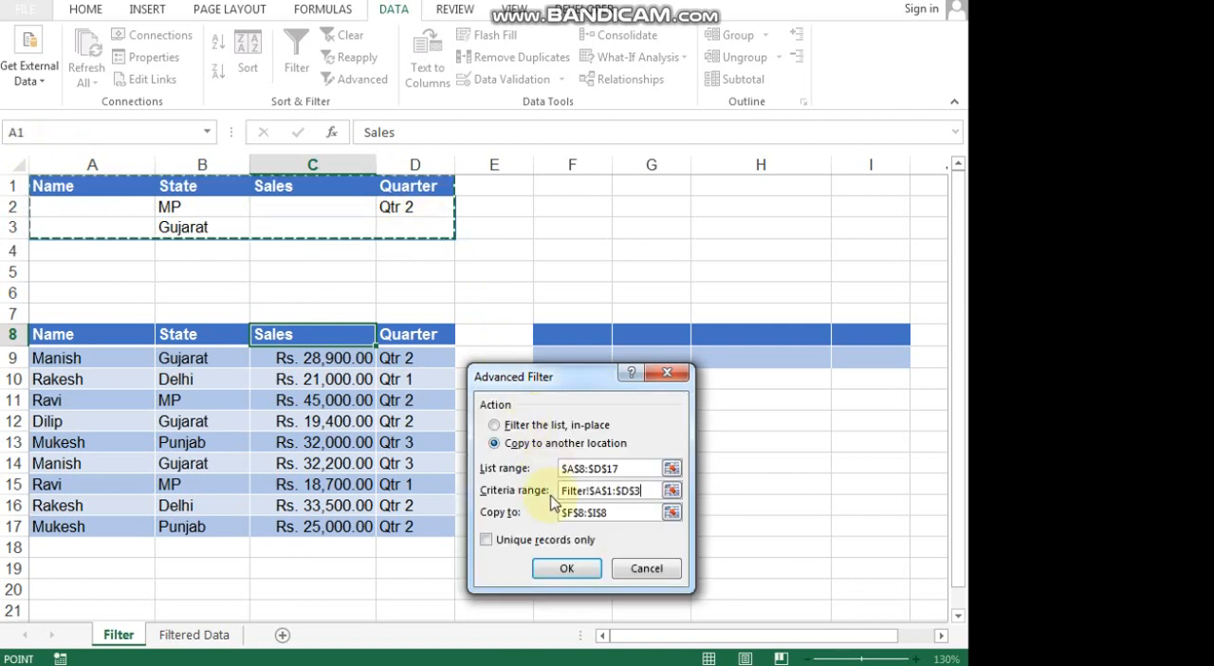
Replace the copy destination with cell F11 and run the Advanced Filter.
{"action": "left_click", "coordinate": [580, 511]}
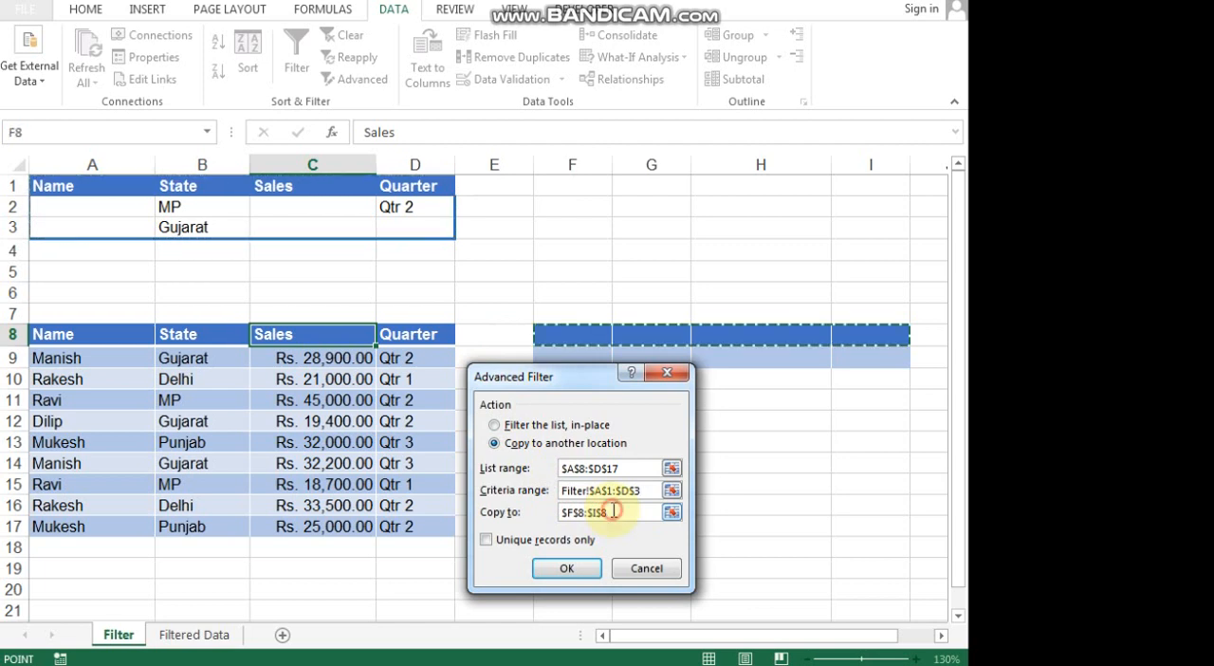
{"action": "key", "text": "BackSpace"}
{"action": "key", "text": "BackSpace"}
{"action": "key", "text": "BackSpace"}
{"action": "key", "text": "BackSpace"}
{"action": "key", "text": "BackSpace"}
{"action": "key", "text": "BackSpace"}
{"action": "key", "text": "BackSpace"}
{"action": "key", "text": "BackSpace"}
{"action": "key", "text": "BackSpace"}
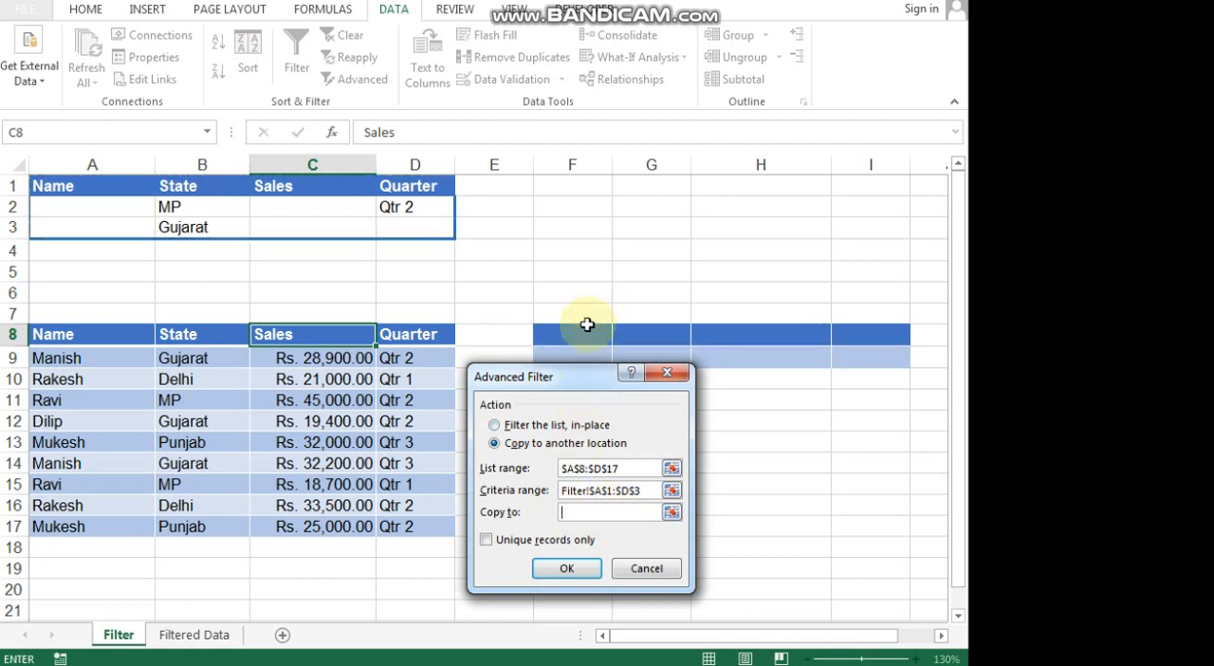
{"action": "left_click_drag", "start_coordinate": [585, 384], "coordinate": [496, 449]}
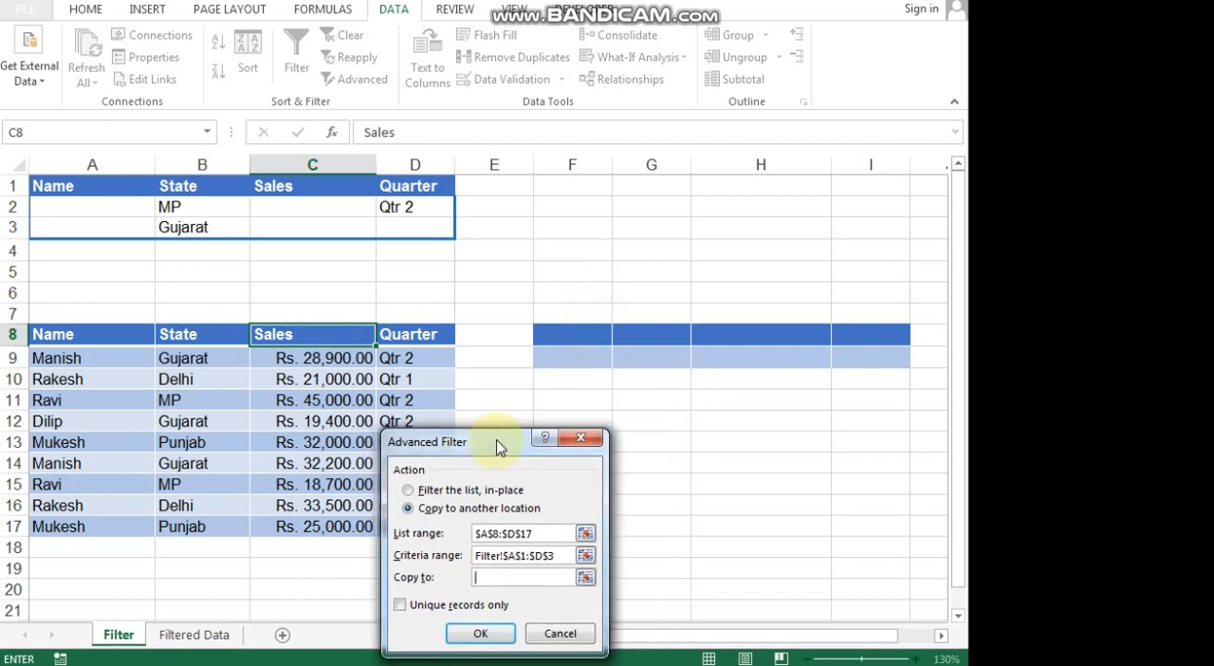
{"action": "left_click", "coordinate": [555, 400]}
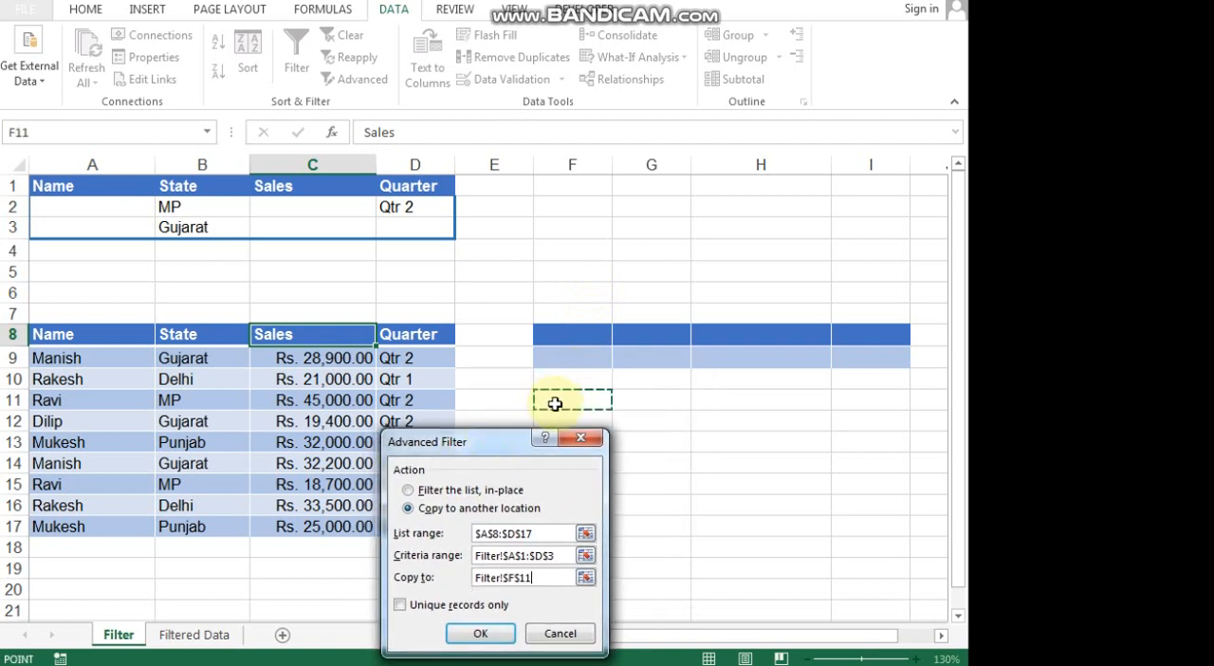
{"action": "left_click", "coordinate": [485, 636]}
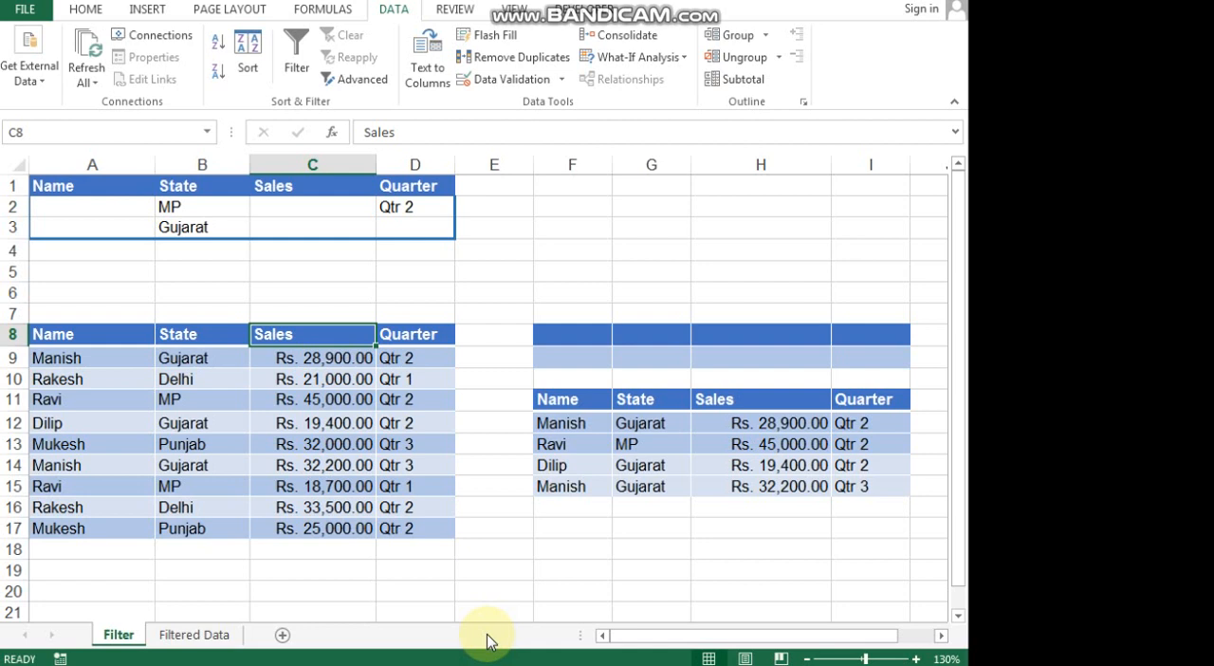
{"action": "left_click", "coordinate": [494, 665]}
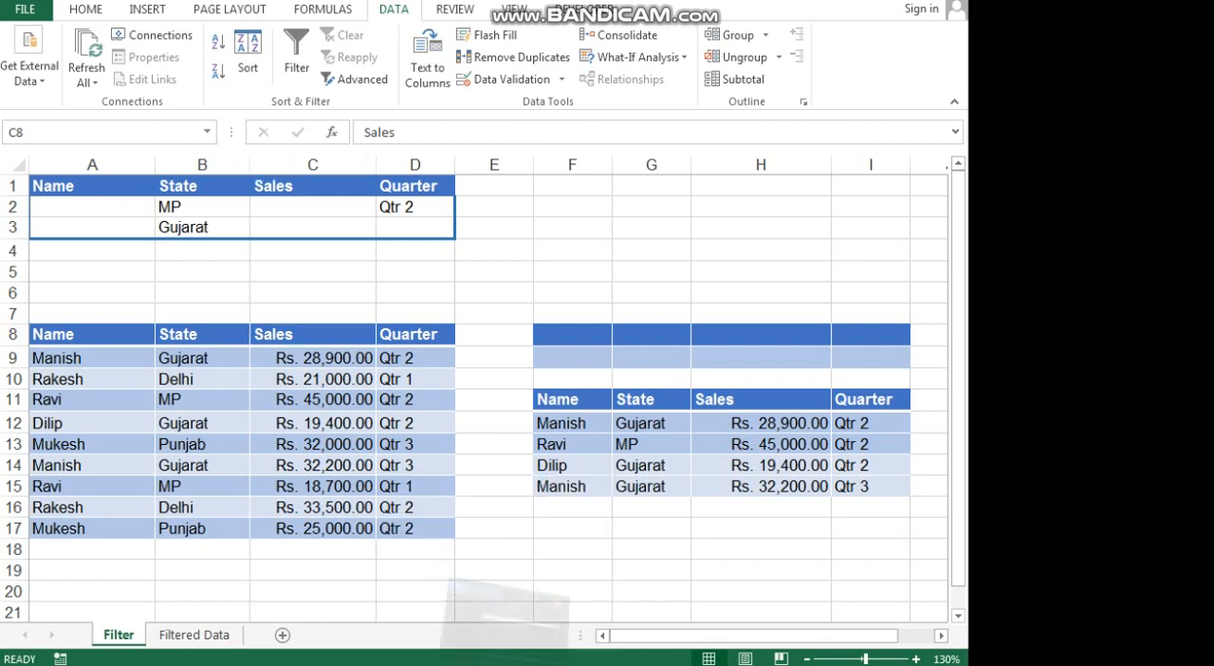